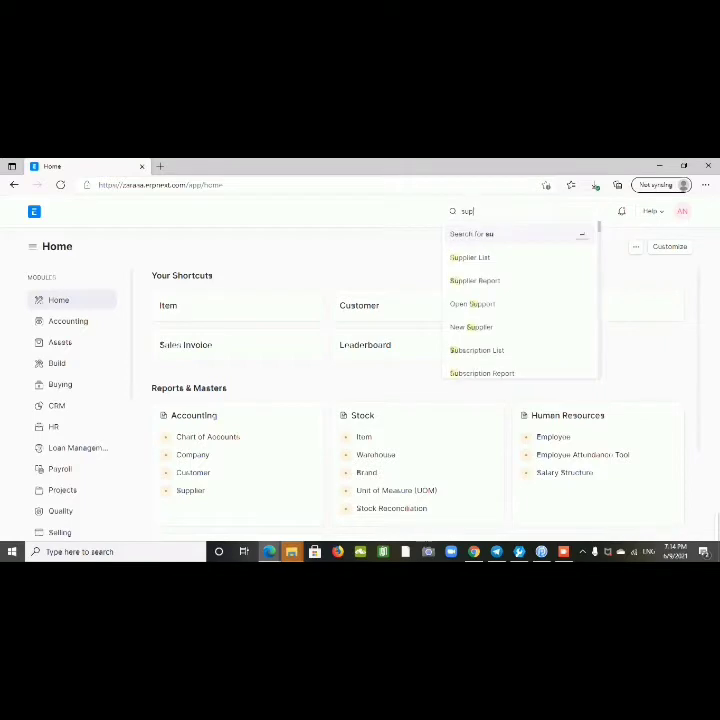
View the supplier list, the item list and the customer list.
key(Return)
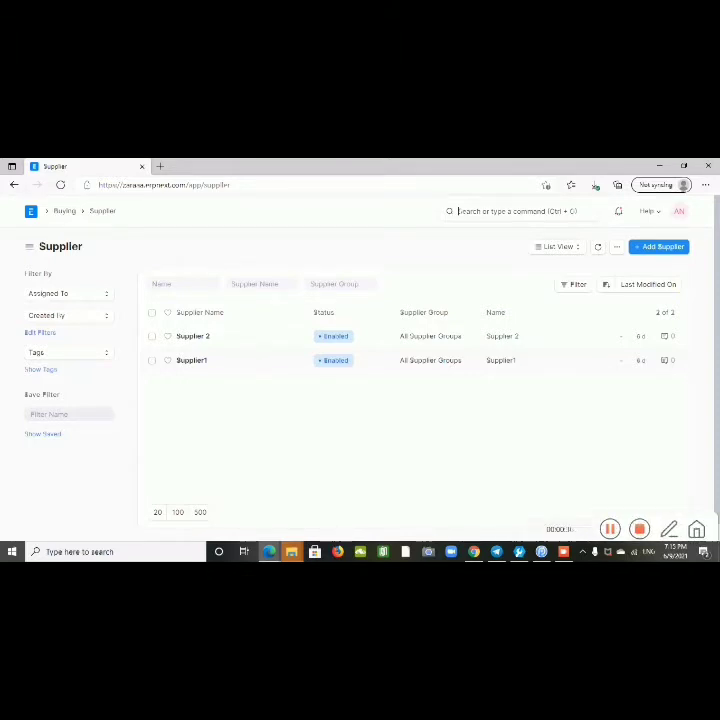
text(item)
key(Return)
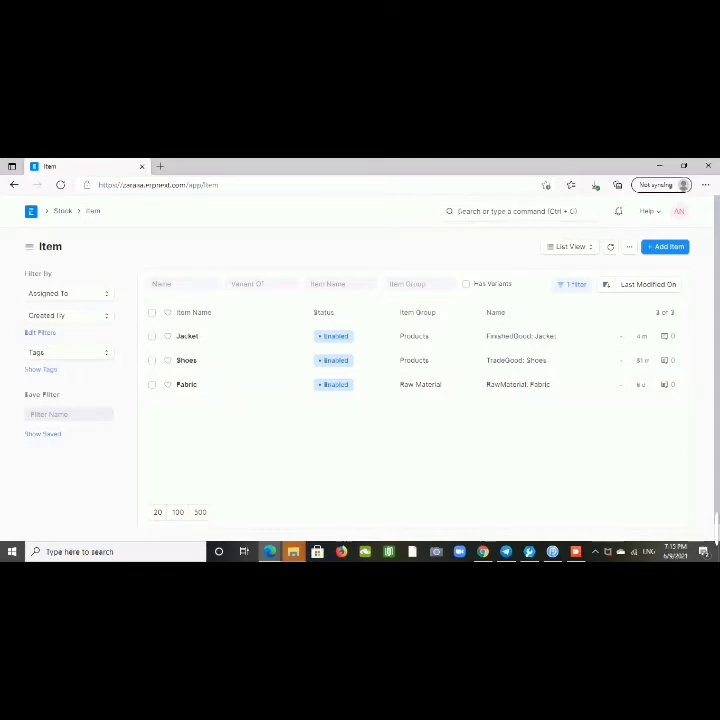
text(customer)
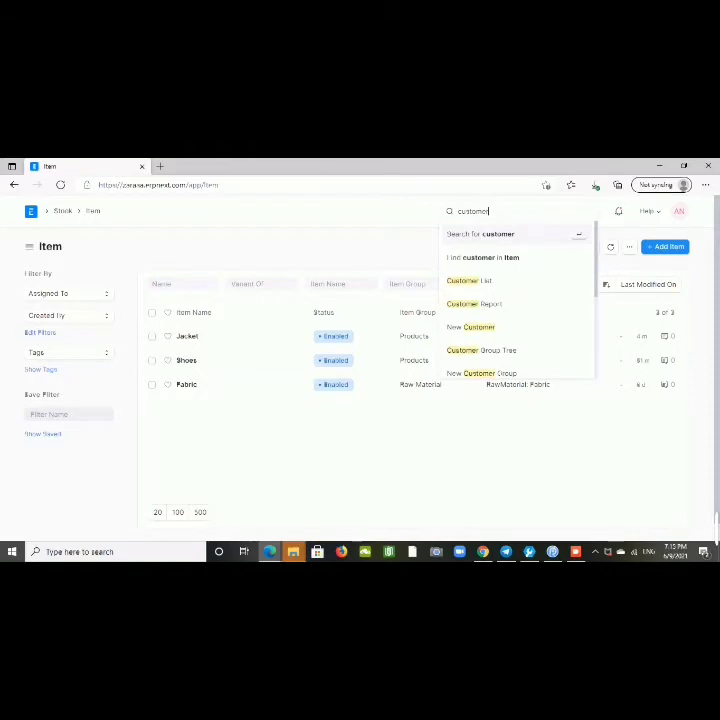
key(Return)
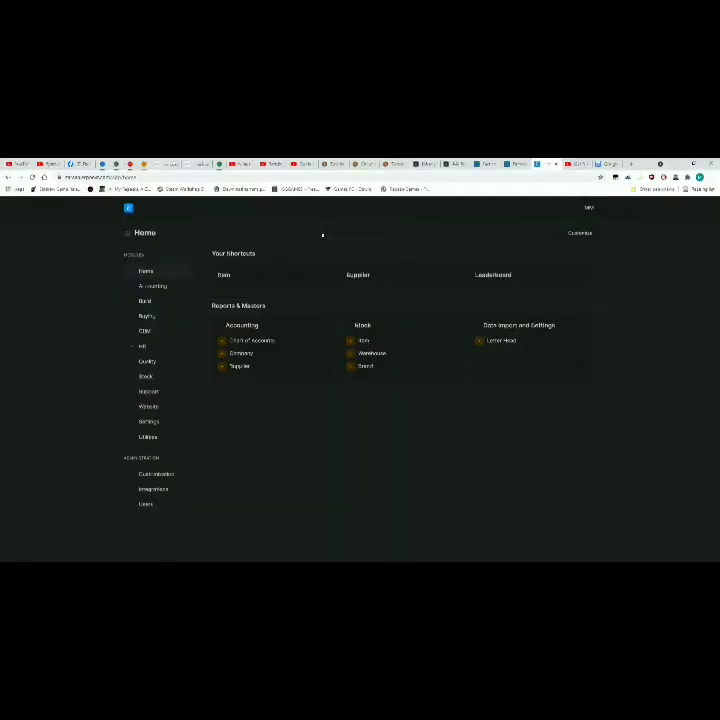
Start a new request for quotation from the Buying module.
click(168, 317)
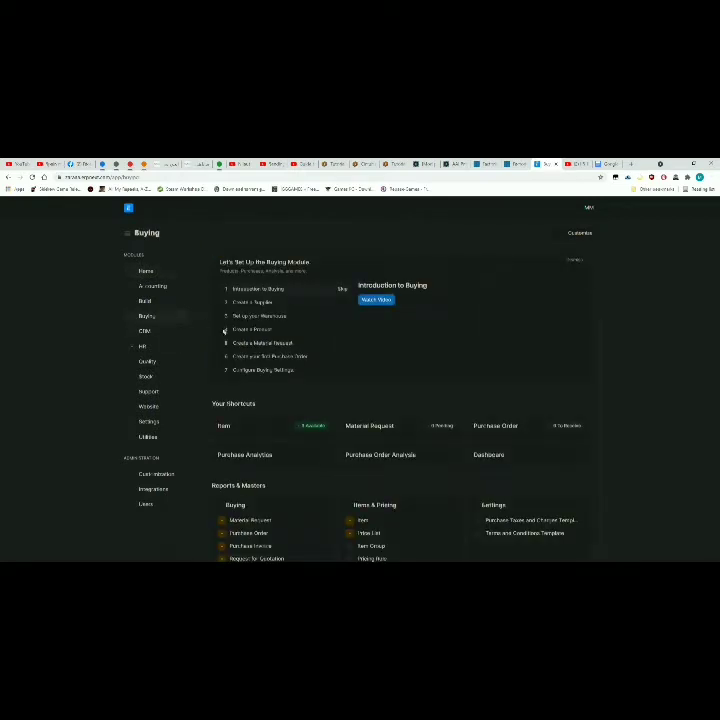
click(259, 447)
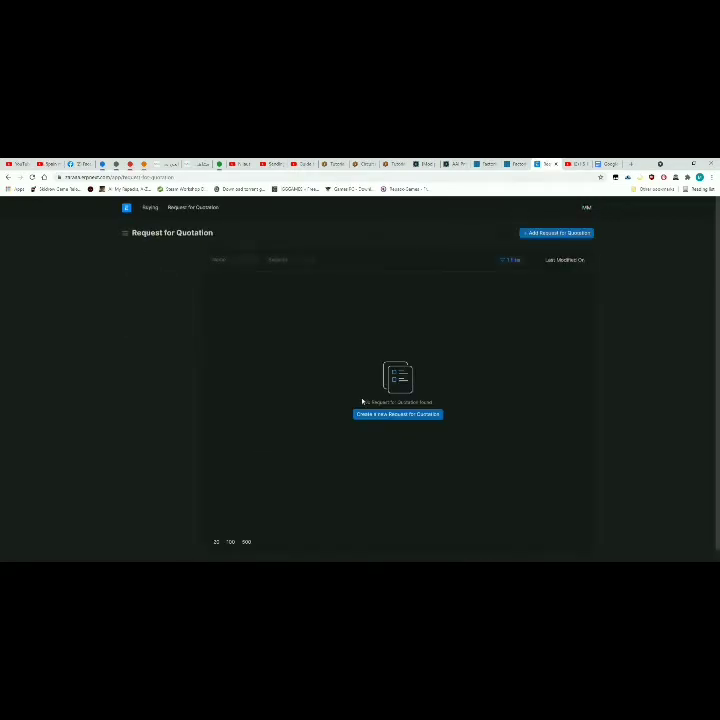
click(539, 236)
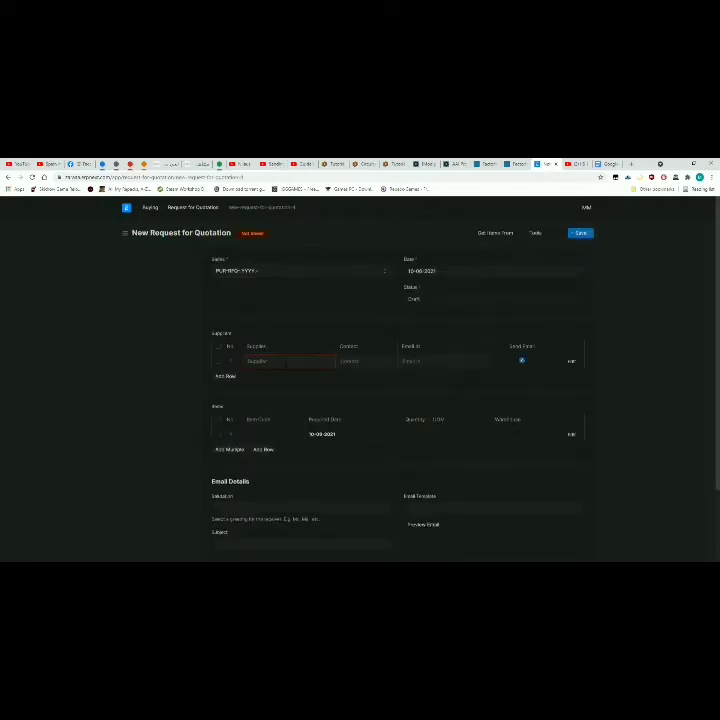
Add Supplier1 and Supplier 2 to the suppliers table of the new request for quotation.
click(270, 379)
click(232, 375)
click(283, 377)
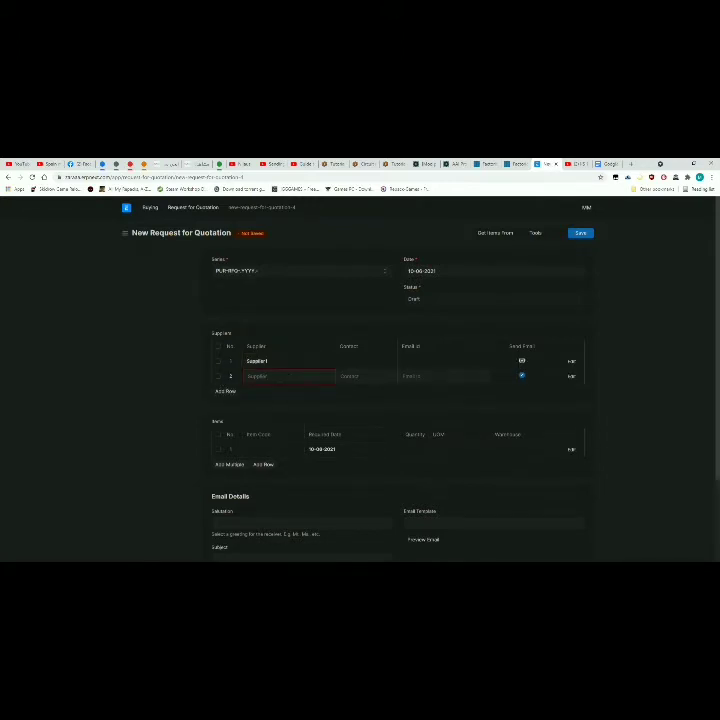
click(286, 421)
Enter the item TradeGood: Shoes with a quantity of 10 in the request's items table.
click(285, 451)
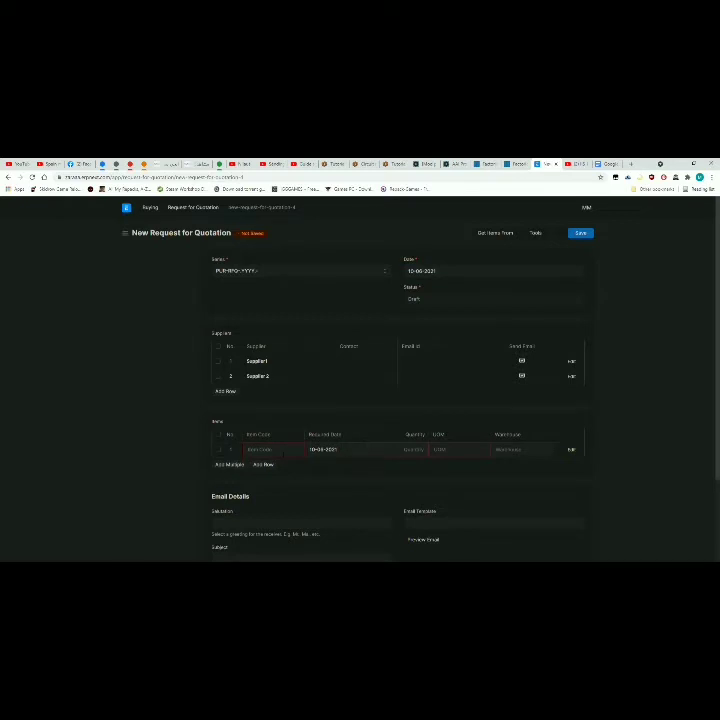
click(289, 521)
text(10)
click(466, 468)
Choose Dispatch Notification as the email template of the request for quotation.
scroll(466, 468, down, 3)
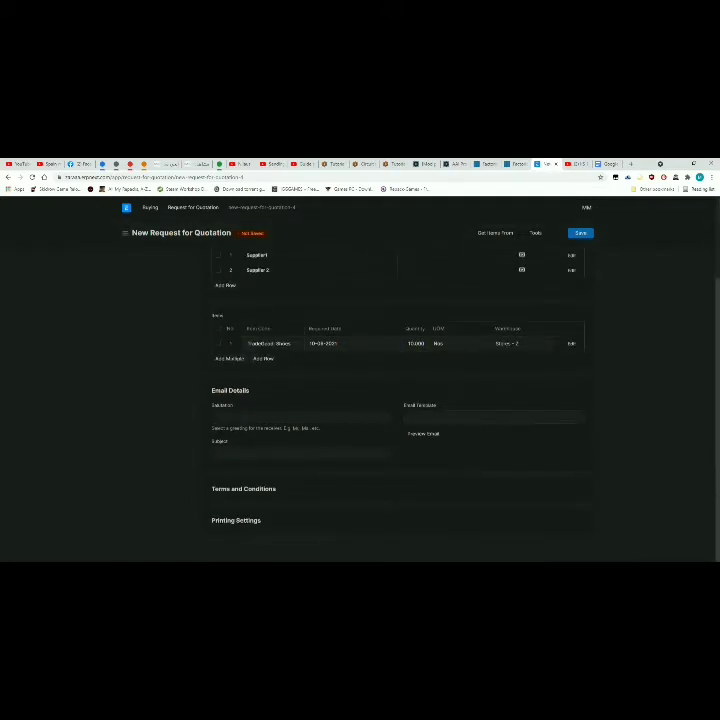
click(455, 418)
click(465, 435)
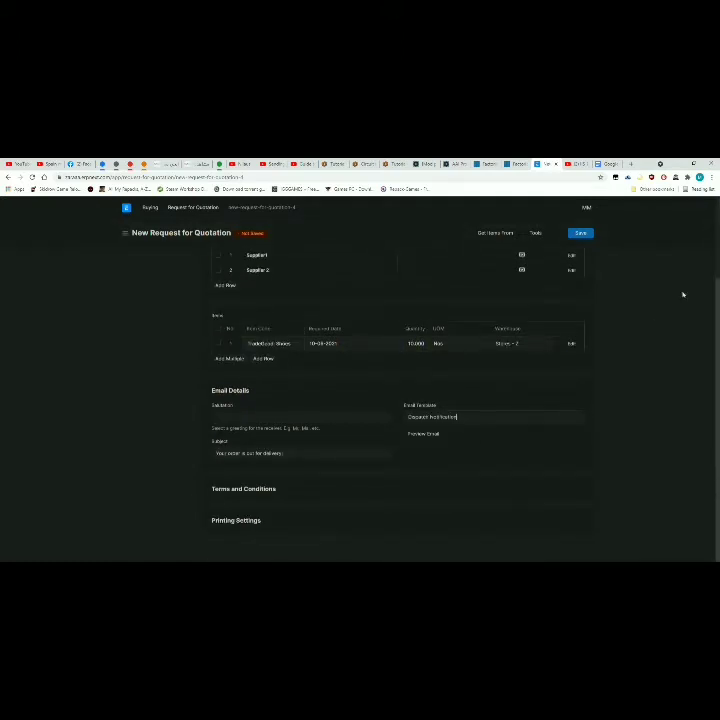
Save the request for quotation and submit it permanently.
click(581, 237)
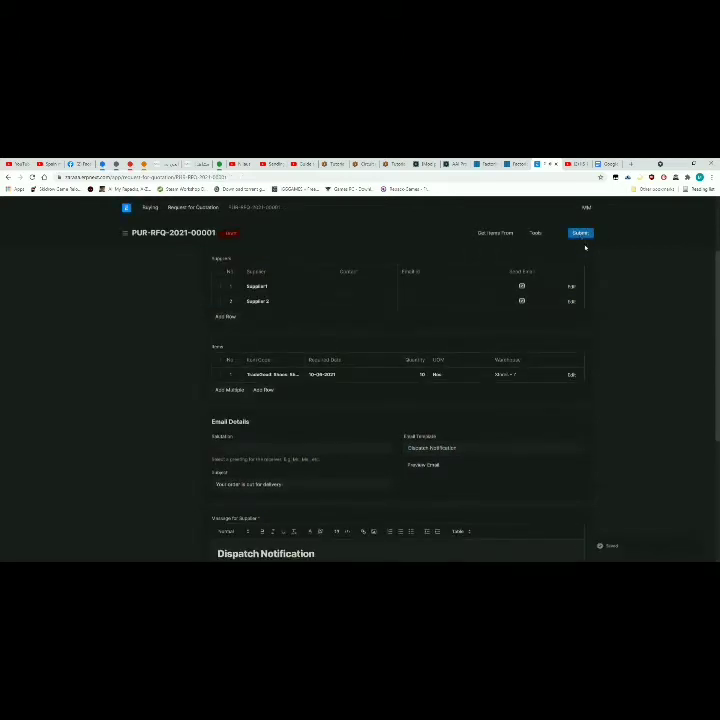
click(582, 238)
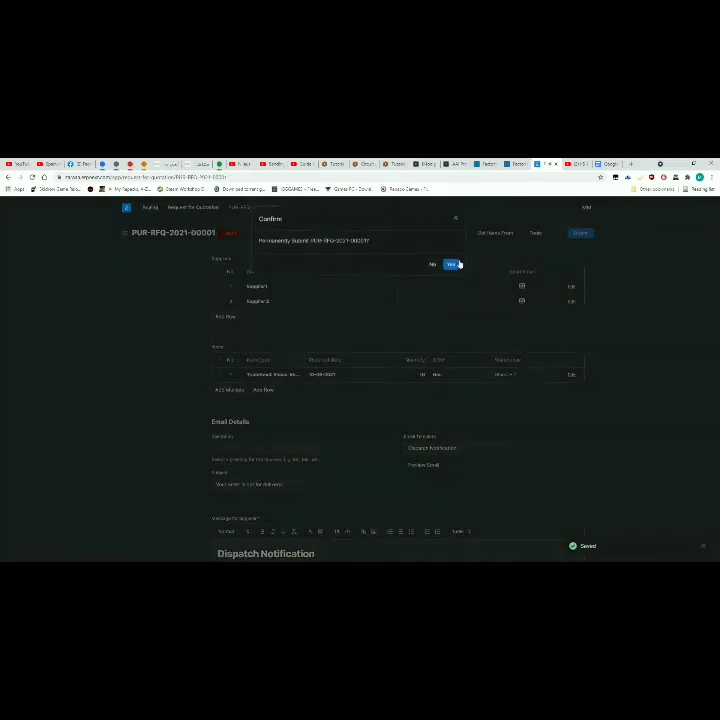
click(456, 263)
Create a supplier quotation for Supplier1 from the submitted request for quotation.
click(505, 237)
click(507, 245)
click(330, 252)
click(308, 264)
click(450, 282)
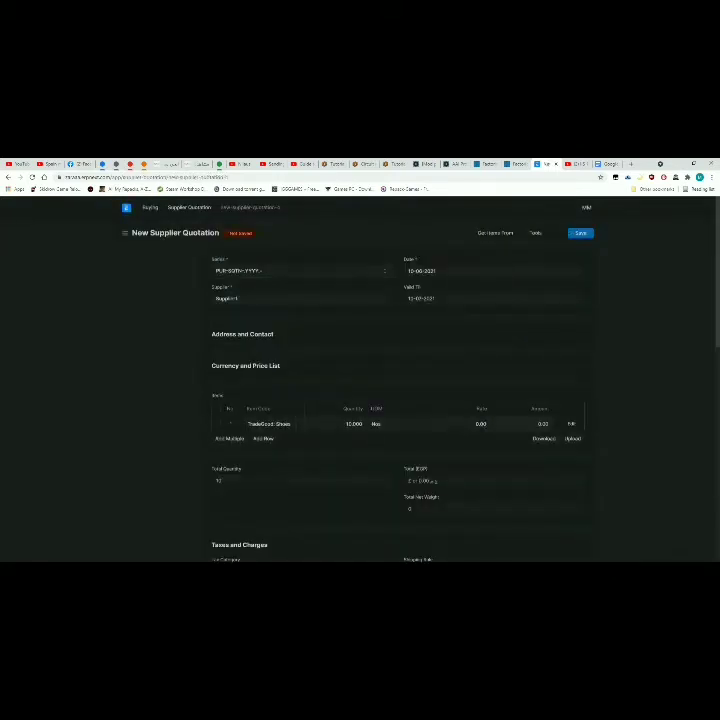
Set the shoes' rate to 250 and apply the Egypt Tax - Z purchase tax template to the Supplier1 quotation.
click(480, 424)
text(250)
click(455, 446)
scroll(455, 446, down, 3)
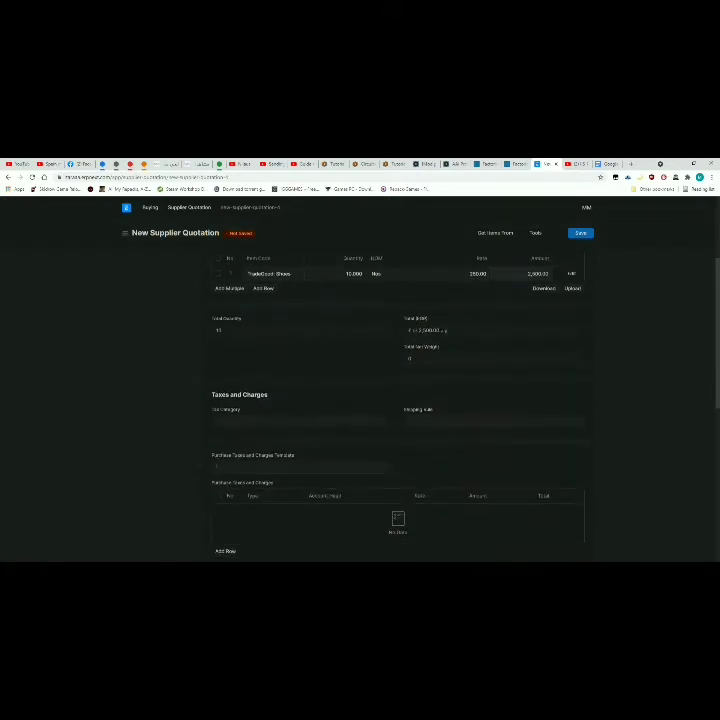
click(300, 466)
click(287, 481)
Save and submit the supplier quotation for Supplier1.
click(584, 234)
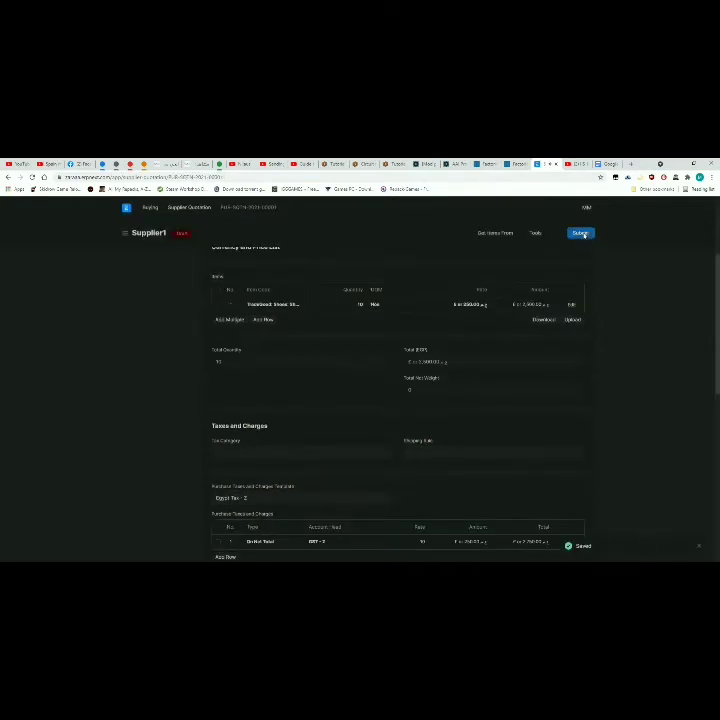
click(583, 234)
click(452, 265)
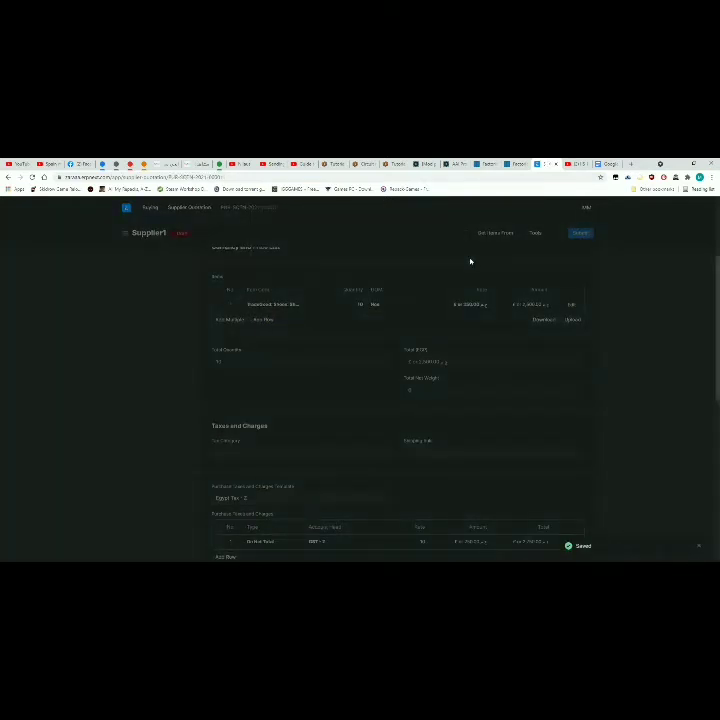
Start another new supplier quotation and select Supplier 2 as its supplier.
click(189, 208)
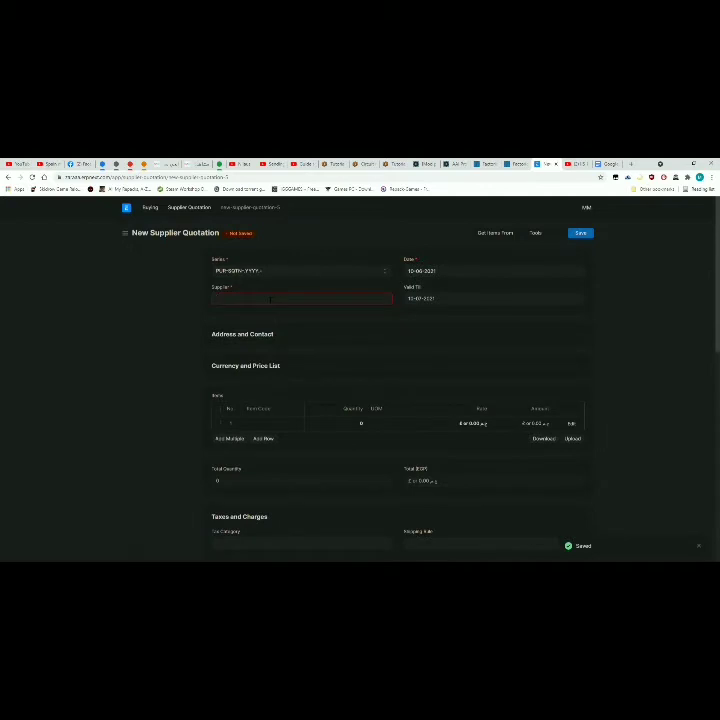
click(270, 299)
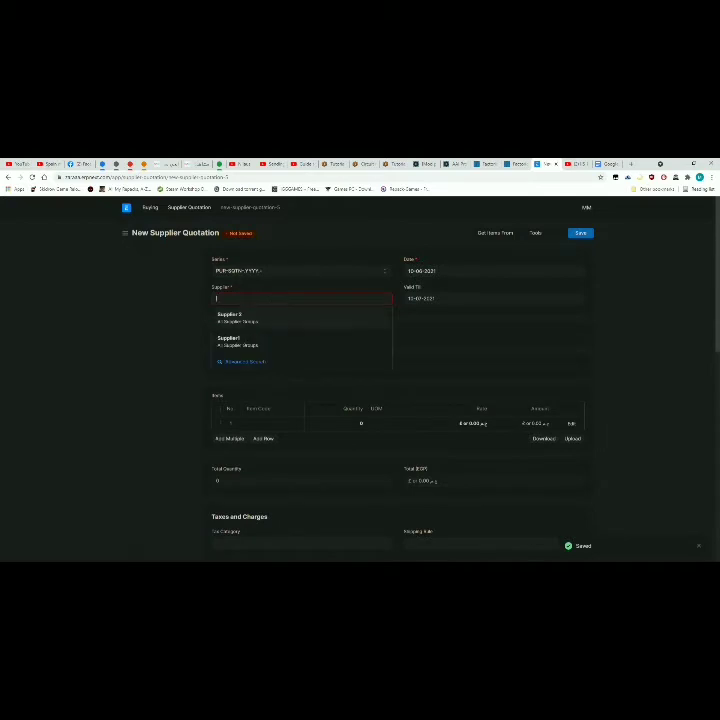
click(255, 320)
Enter the item TradeGood: Shoes in the quotation with quantity 10 and rate 200.
click(278, 424)
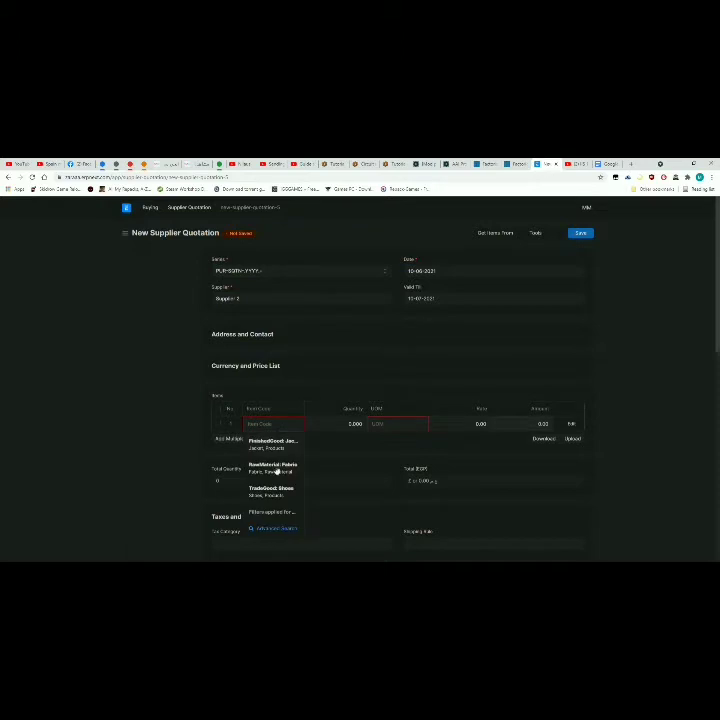
click(288, 489)
click(360, 424)
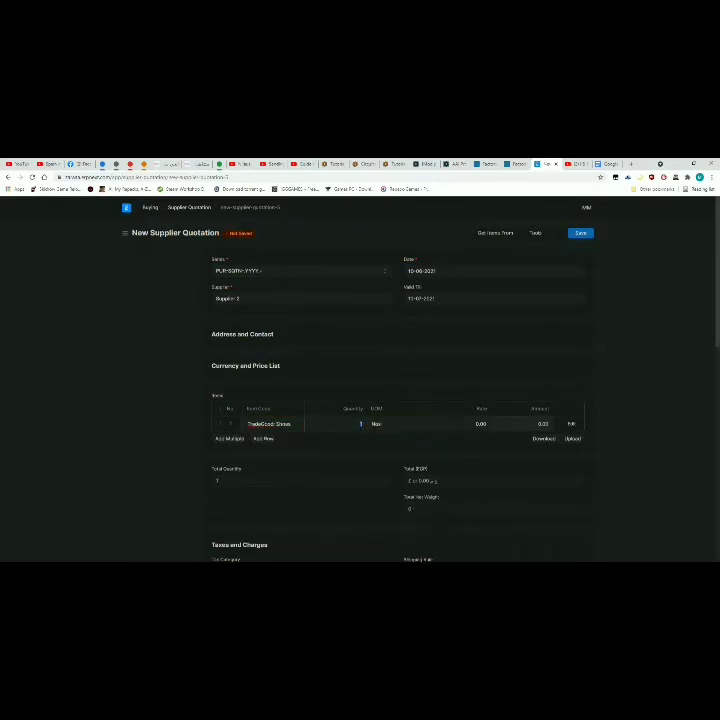
text(10)
click(481, 424)
text(0.002)
double_click(490, 425)
text(200)
click(476, 447)
Apply the Egypt Tax - Z purchase taxes and charges template to the Supplier 2 quotation.
scroll(428, 487, down, 3)
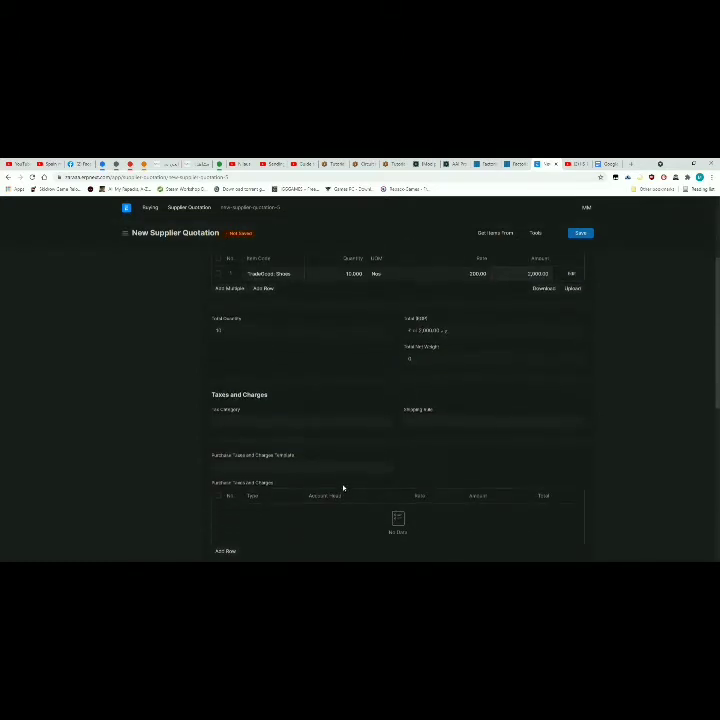
click(298, 470)
click(257, 480)
Save and submit the supplier quotation for Supplier 2.
click(582, 236)
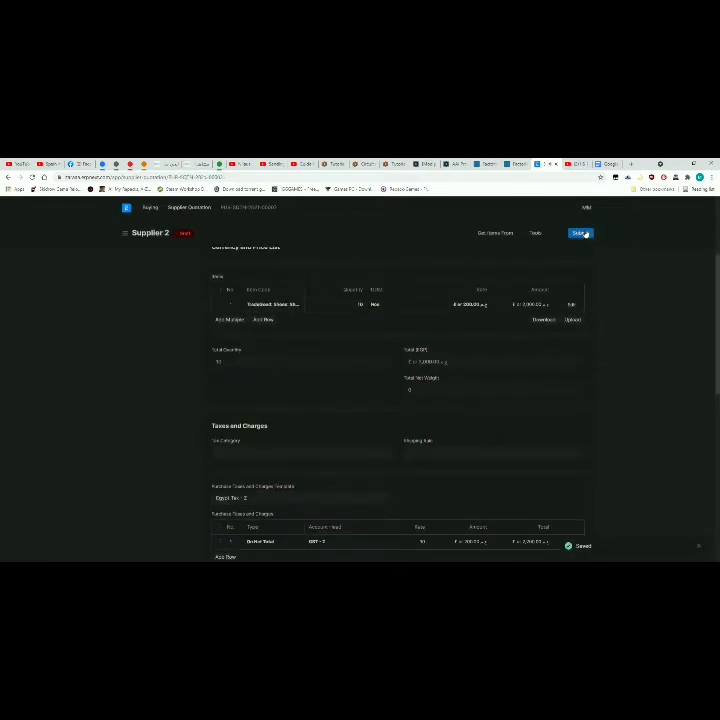
click(582, 234)
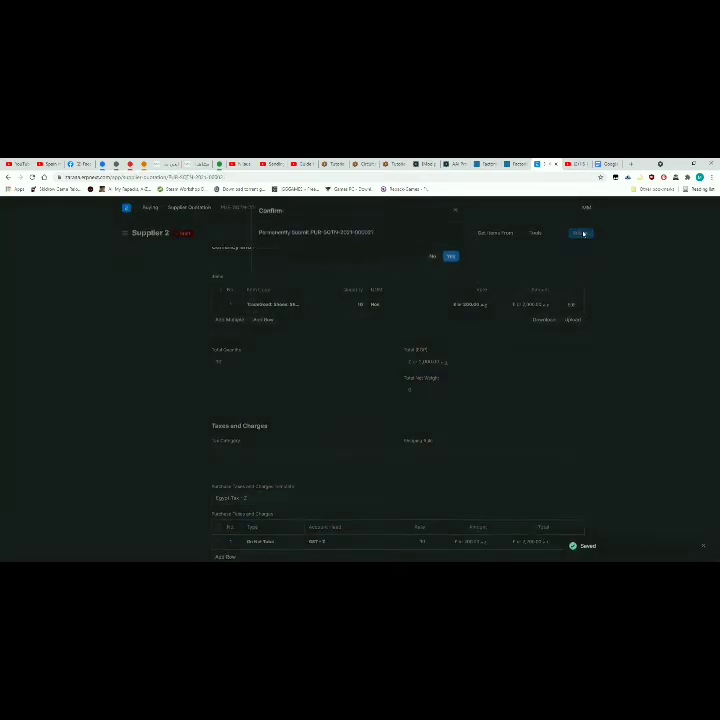
click(453, 262)
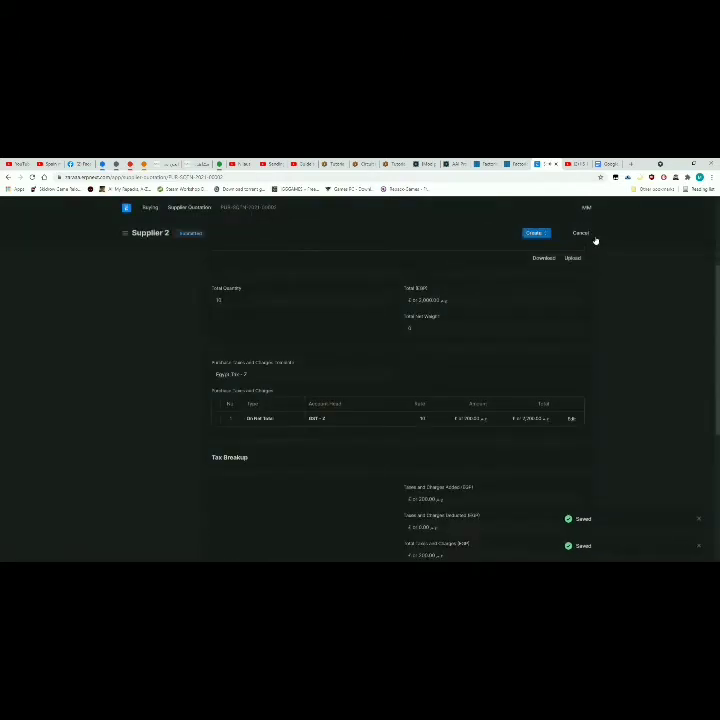
Create a purchase order from the Supplier 2 quotation and set its required-by date to 30-06-2021.
click(540, 234)
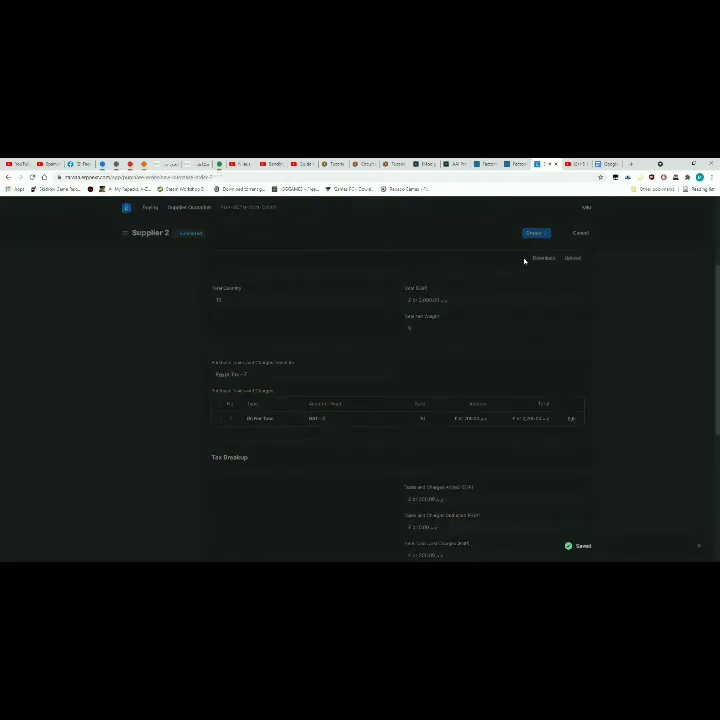
click(533, 249)
scroll(362, 352, down, 1)
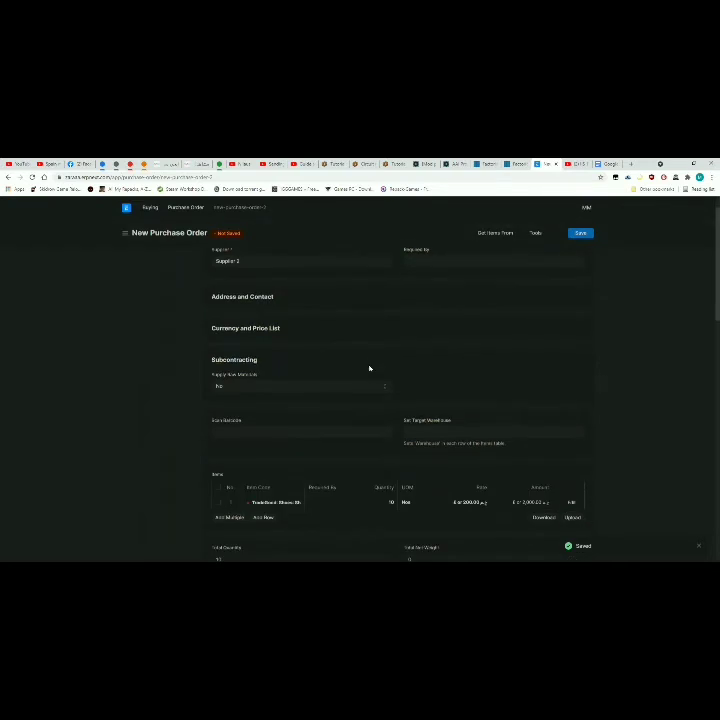
click(428, 262)
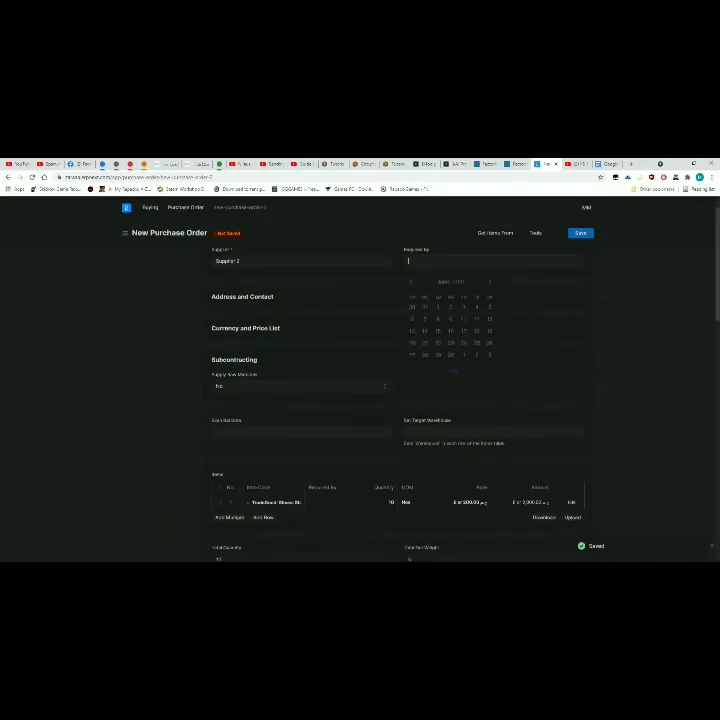
click(450, 357)
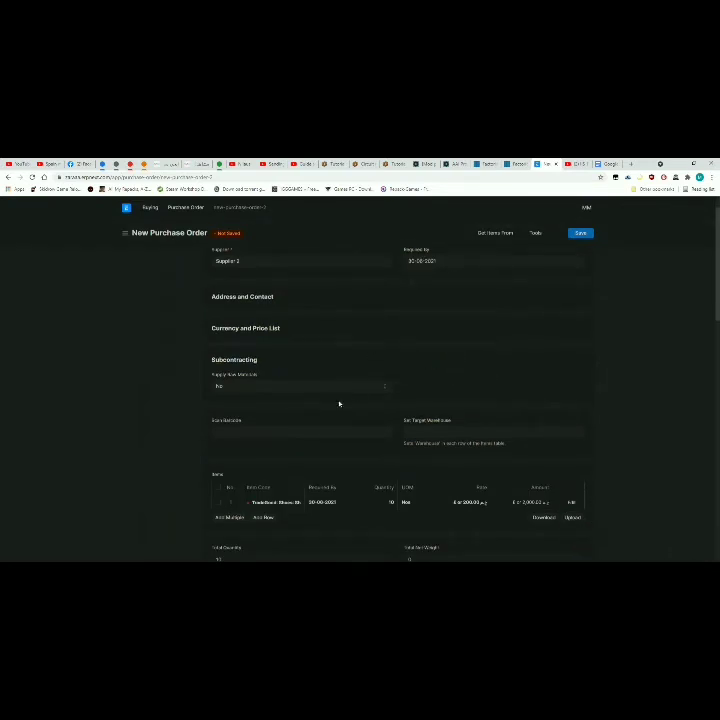
Set the purchase order's target warehouse to Finished Goods - Z.
scroll(275, 405, down, 1)
scroll(275, 405, down, 1)
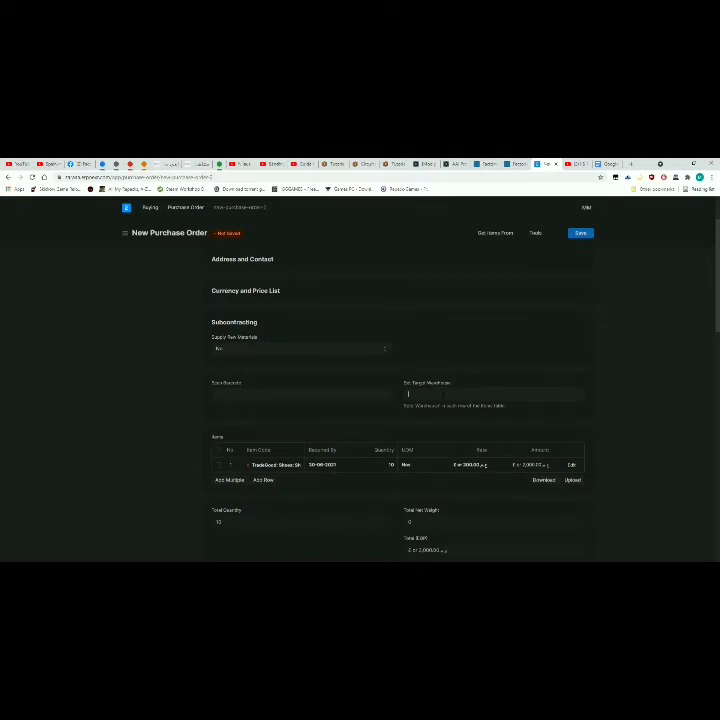
click(430, 393)
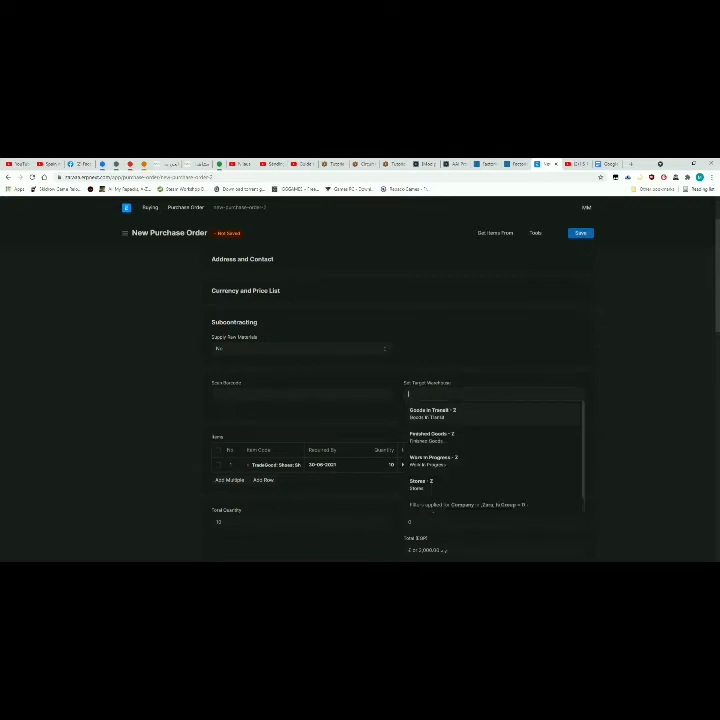
click(473, 440)
Apply the Egypt Tax - Z purchase taxes and charges template to the purchase order.
scroll(462, 418, down, 3)
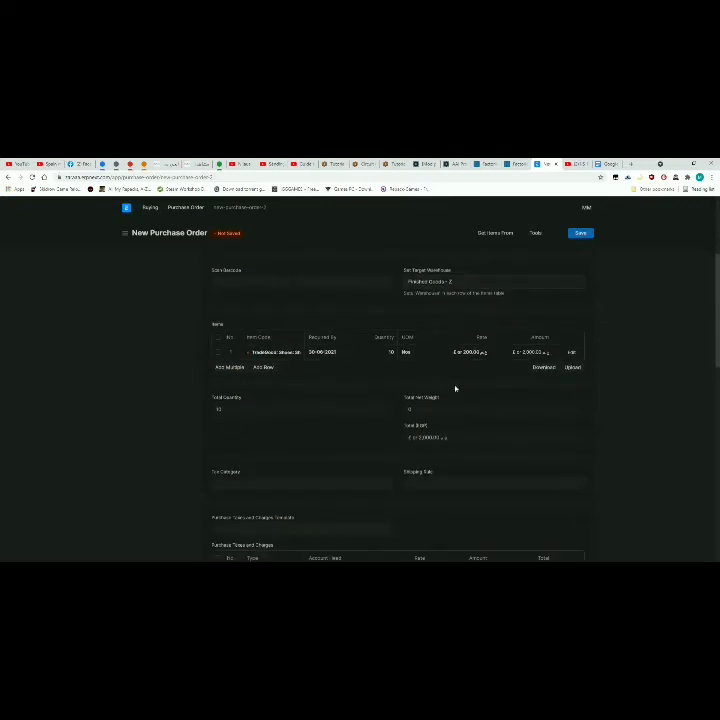
scroll(461, 456, down, 2)
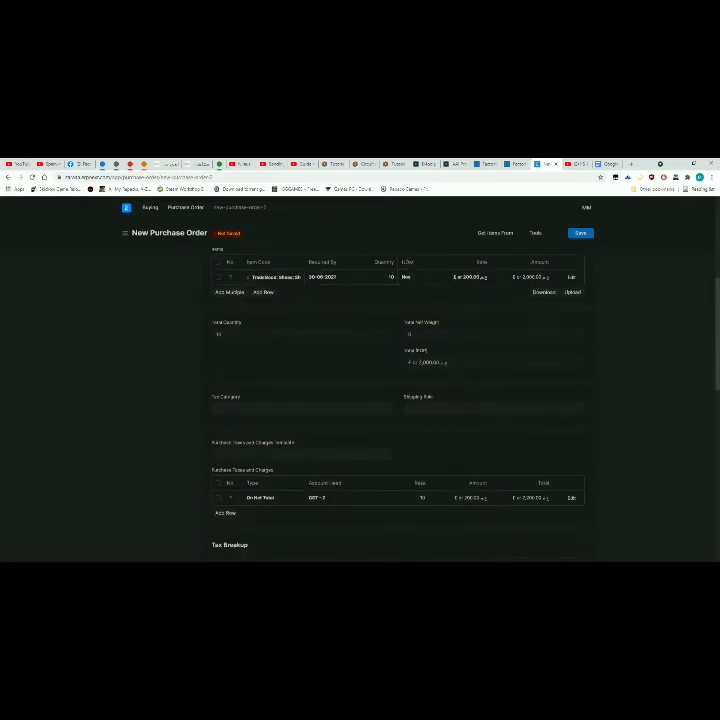
click(264, 454)
click(262, 468)
scroll(500, 412, up, 3)
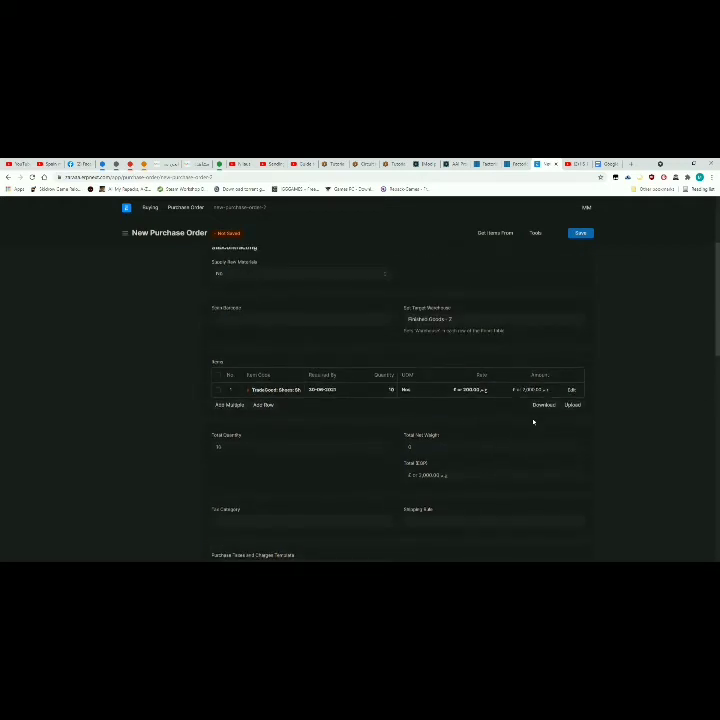
scroll(533, 421, down, 2)
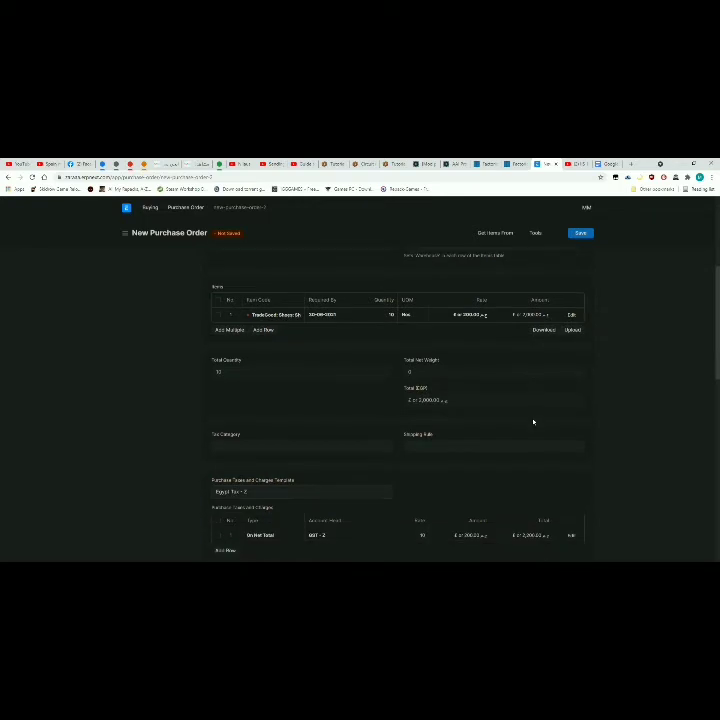
Save and submit the purchase order for Supplier 2.
click(581, 234)
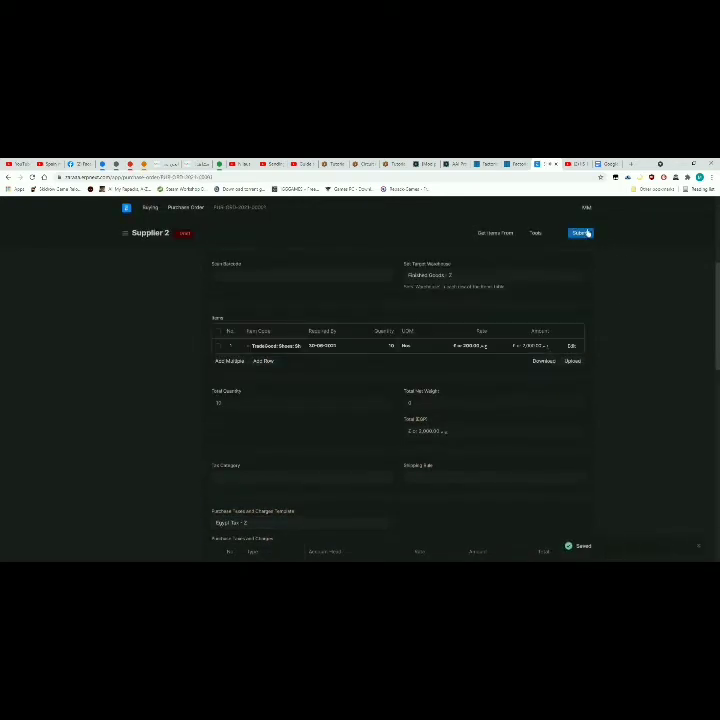
click(587, 233)
click(451, 263)
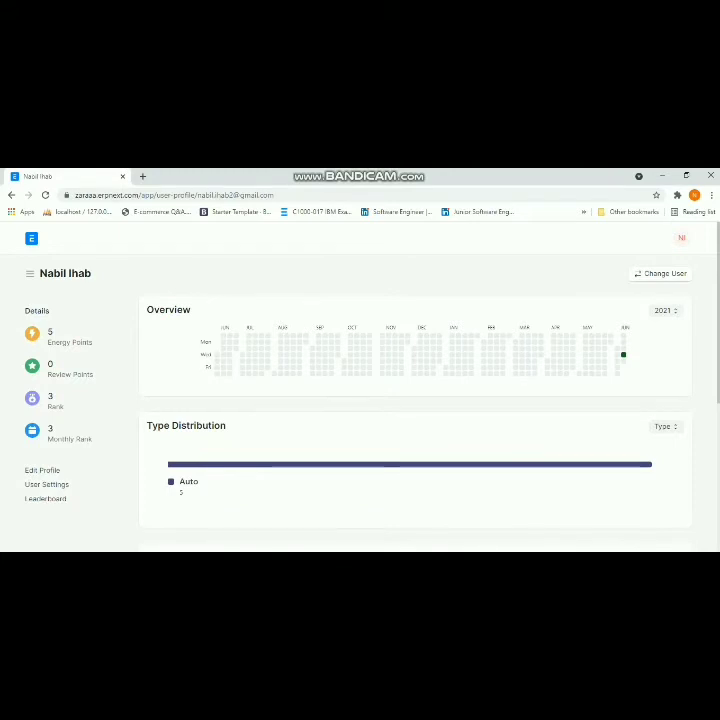
Open Supplier 2's submitted purchase order from the purchase orders in the Buying module.
click(32, 238)
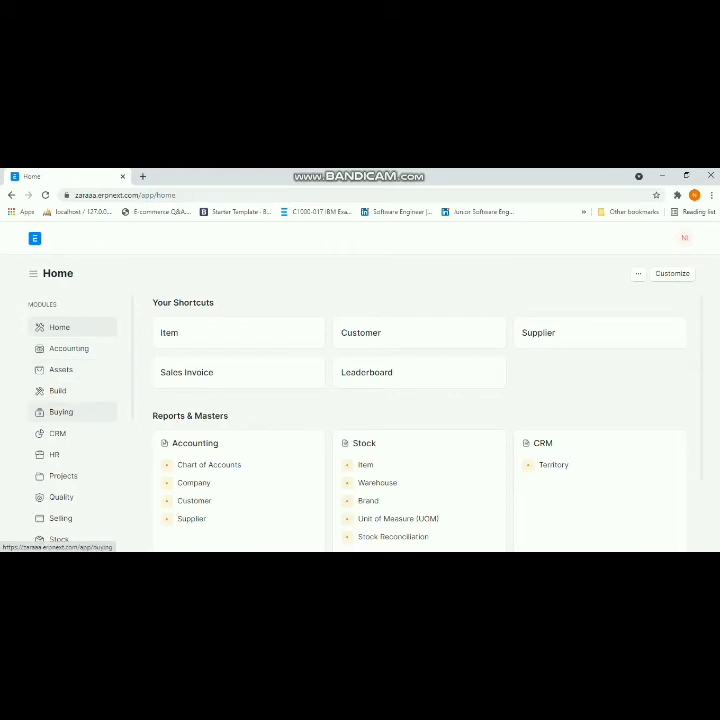
click(61, 411)
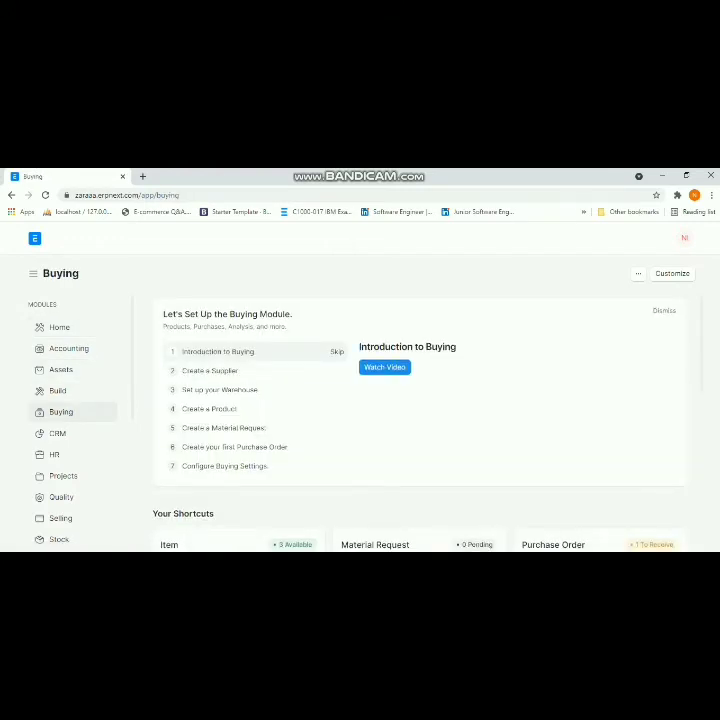
scroll(420, 420, down, 2)
click(553, 440)
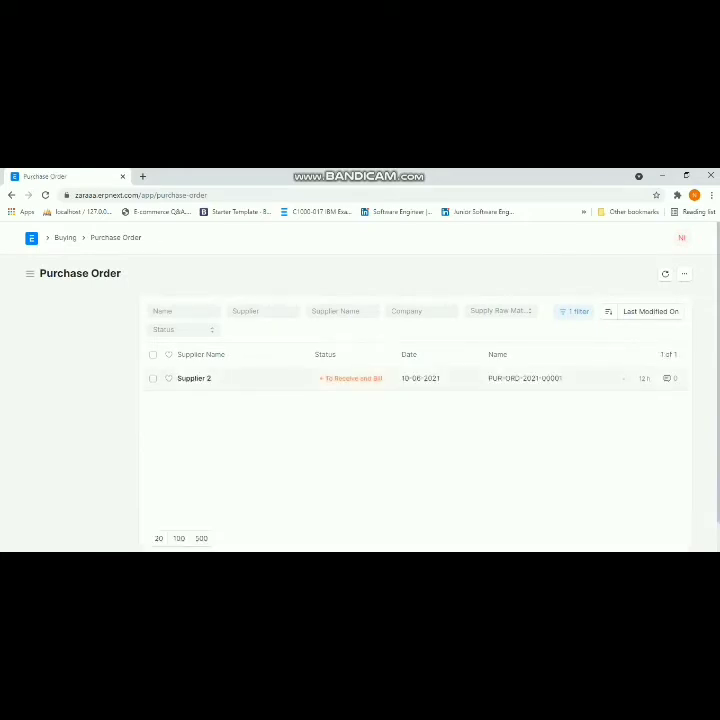
click(193, 378)
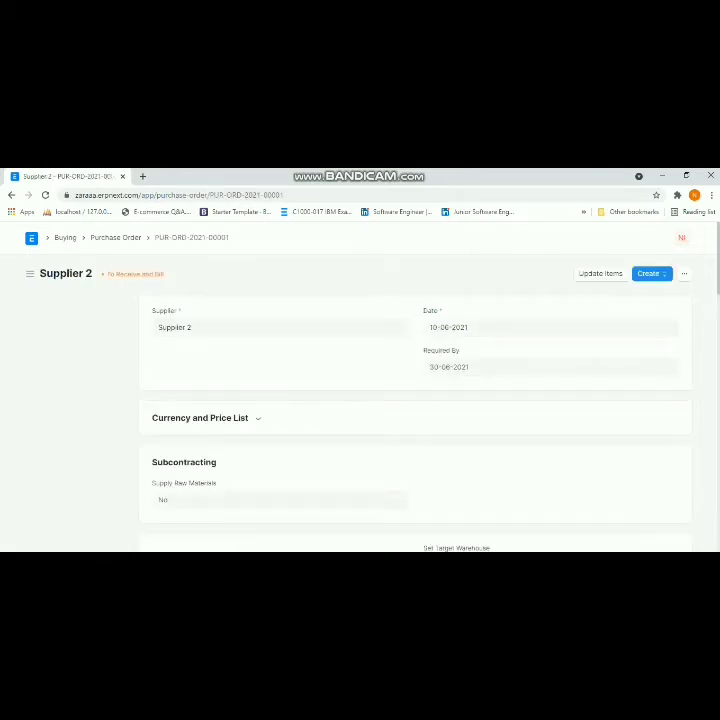
Create a purchase receipt from the Supplier 2 purchase order and review its warehouse, items and totals.
click(652, 273)
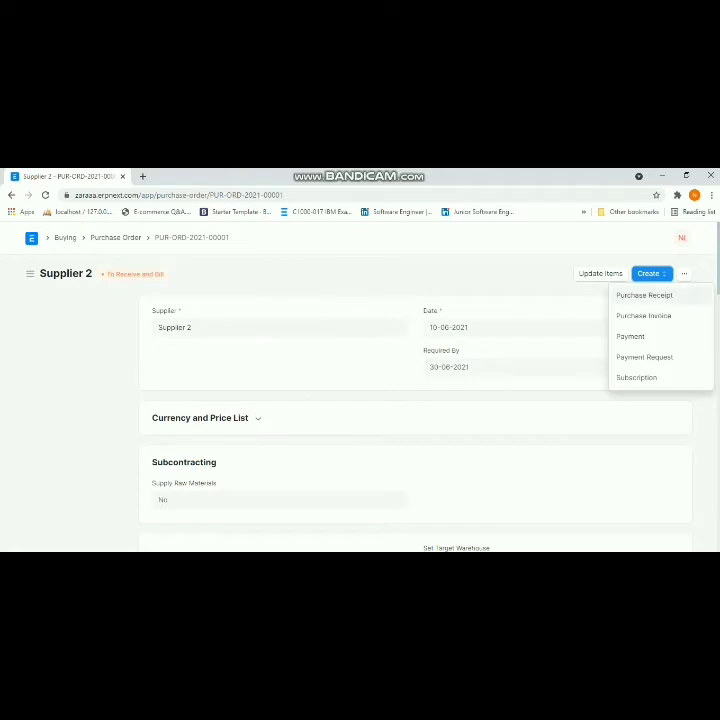
click(644, 295)
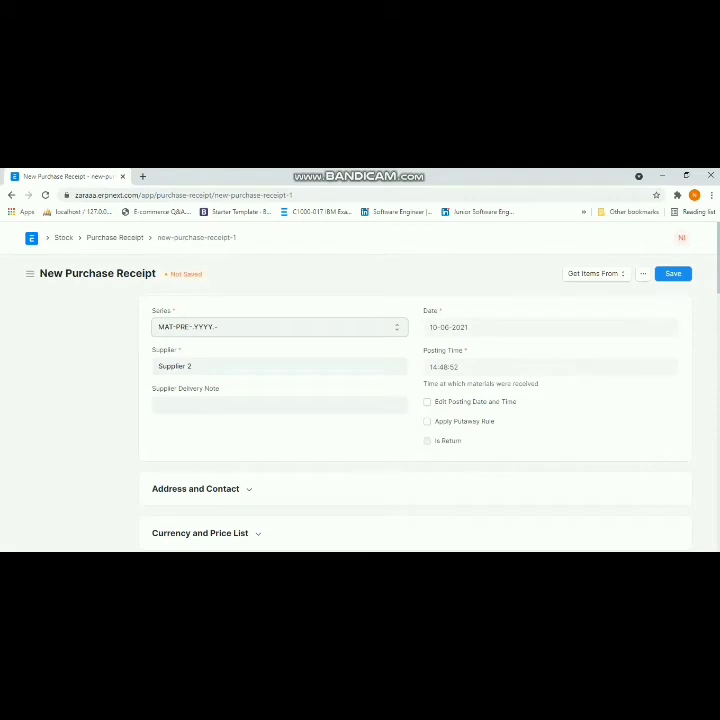
scroll(415, 420, down, 3)
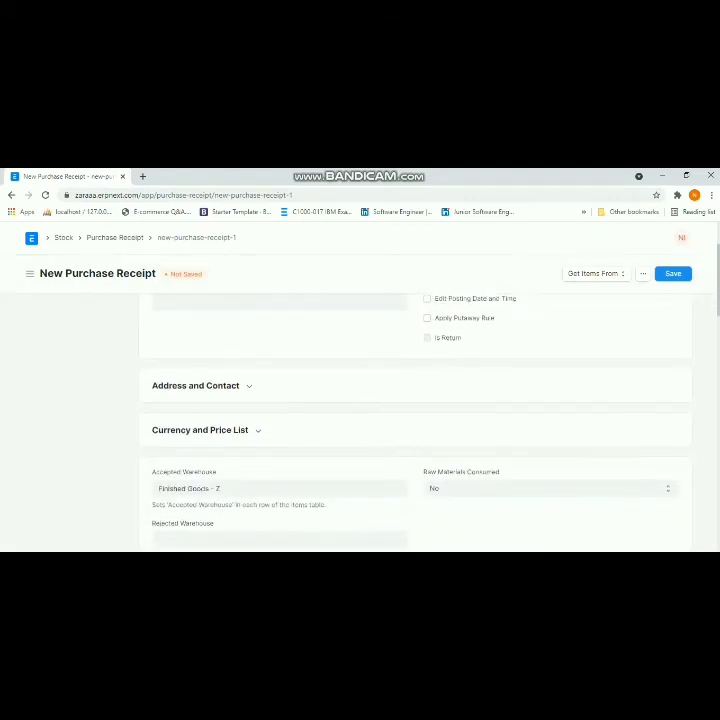
scroll(415, 420, down, 10)
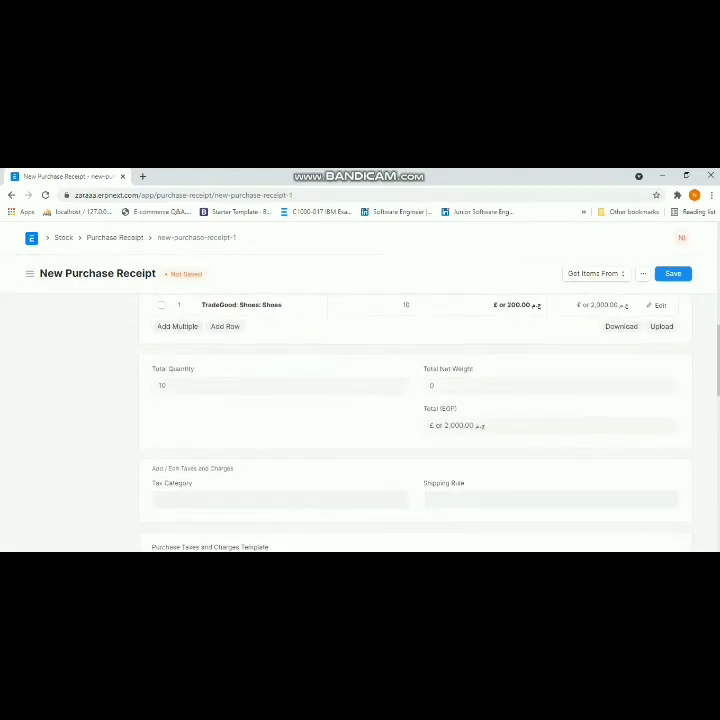
scroll(415, 420, up, 3)
scroll(415, 420, down, 18)
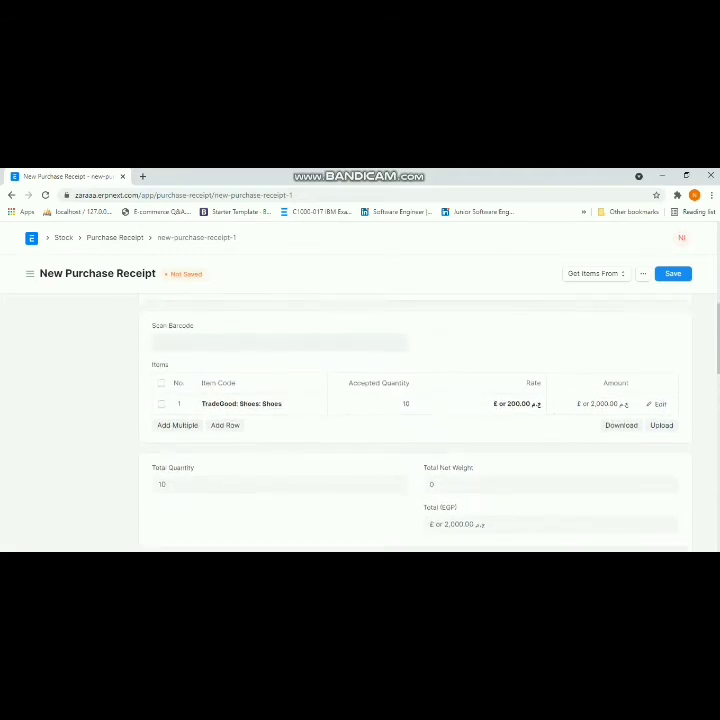
scroll(415, 420, up, 20)
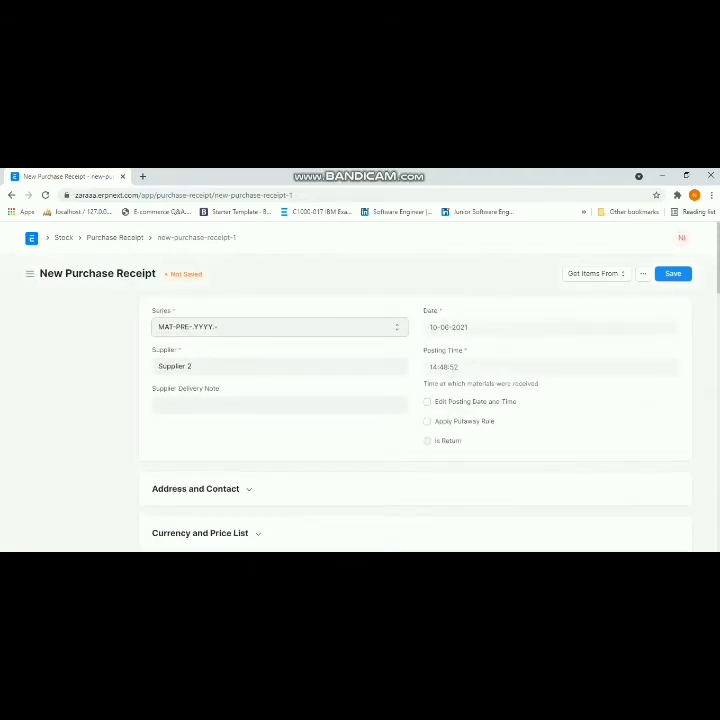
Save and permanently submit the purchase receipt for Supplier 2.
key(ctrl+s)
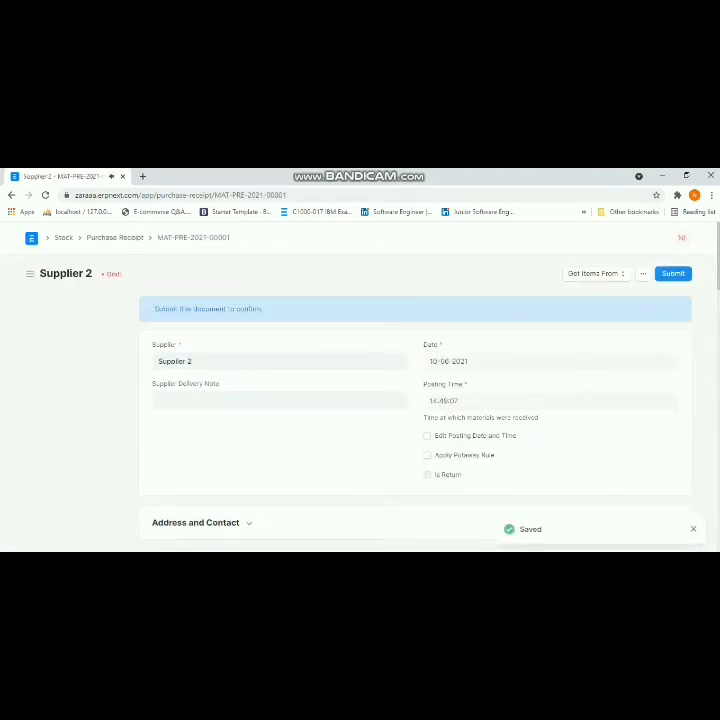
key(ctrl+s)
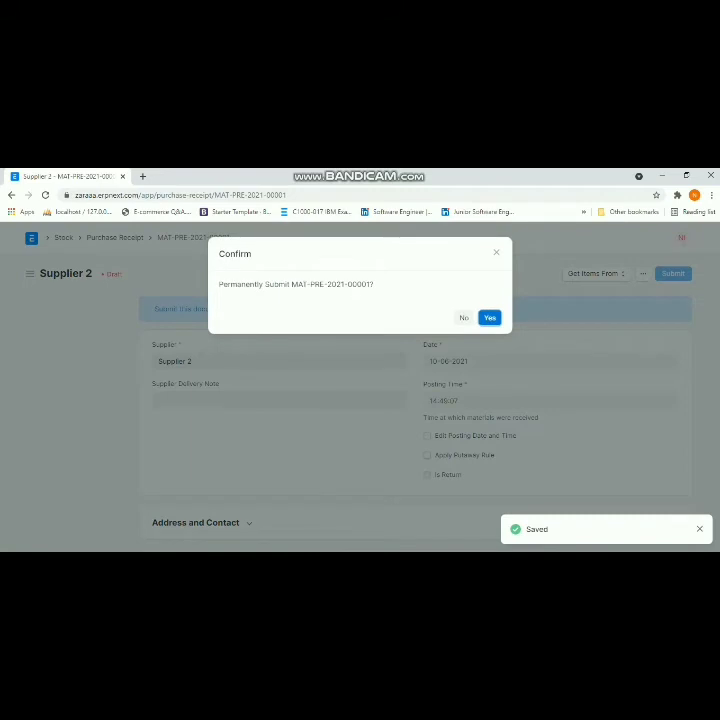
key(Return)
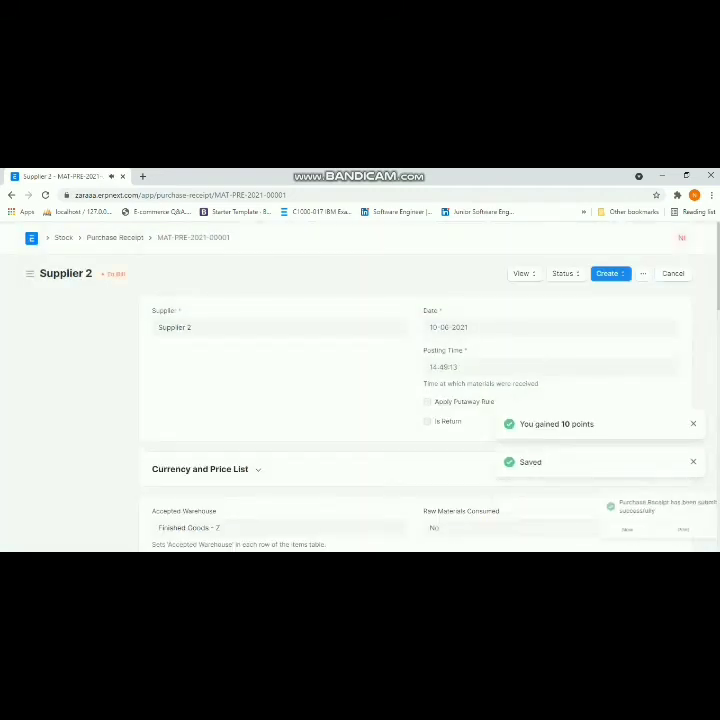
Create a purchase invoice from the submitted purchase receipt and review its taxes, totals and payment schedule.
scroll(360, 420, down, 10)
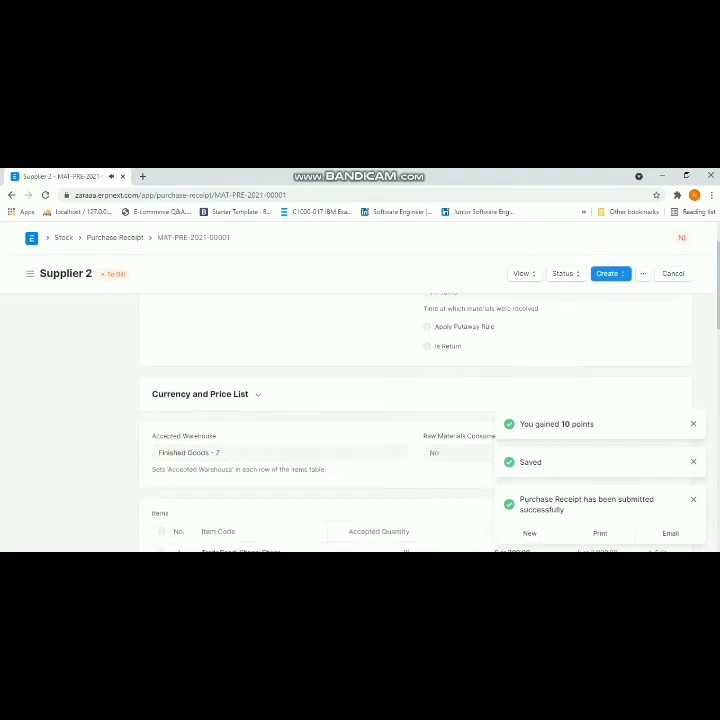
scroll(415, 420, up, 10)
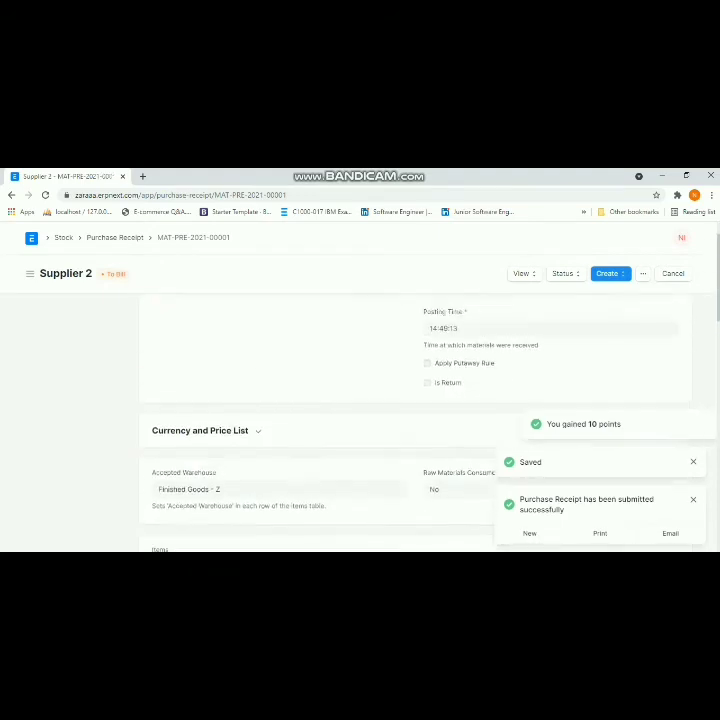
click(608, 273)
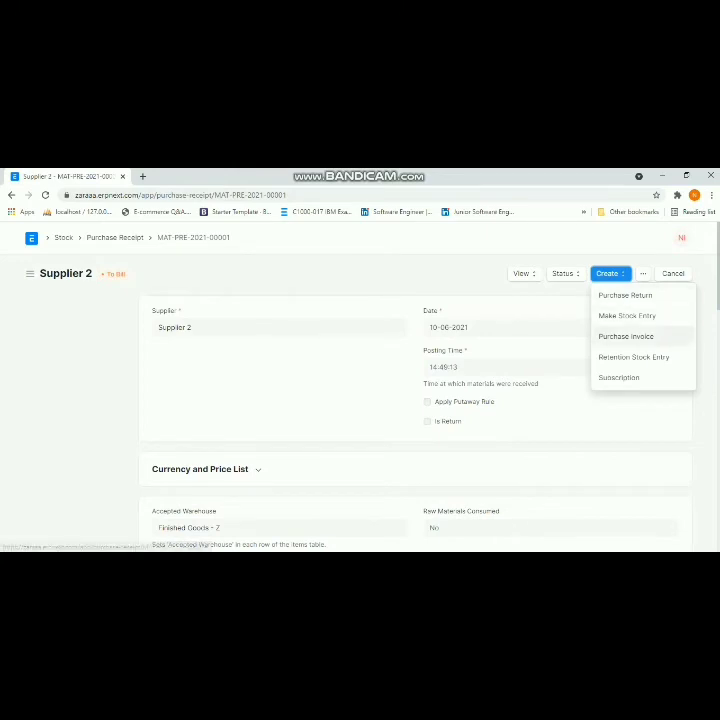
click(625, 336)
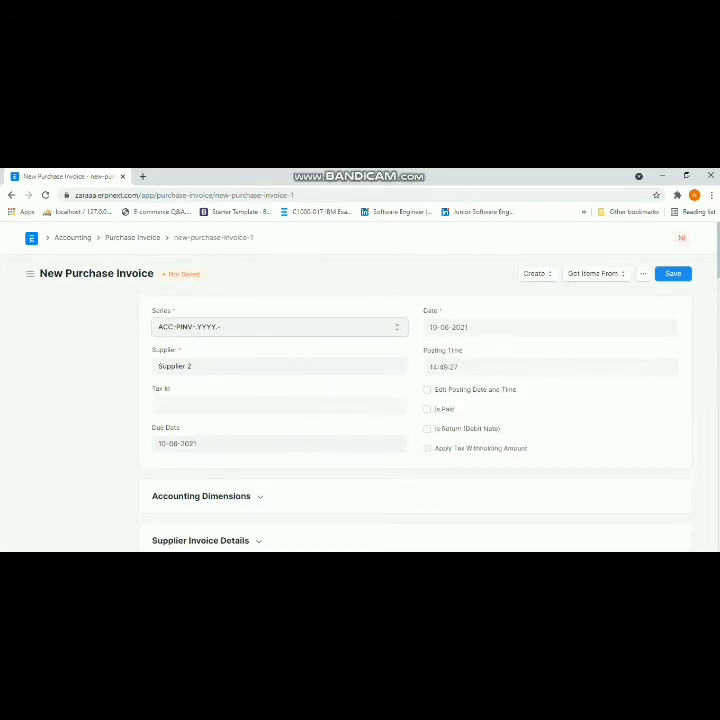
scroll(415, 420, down, 5)
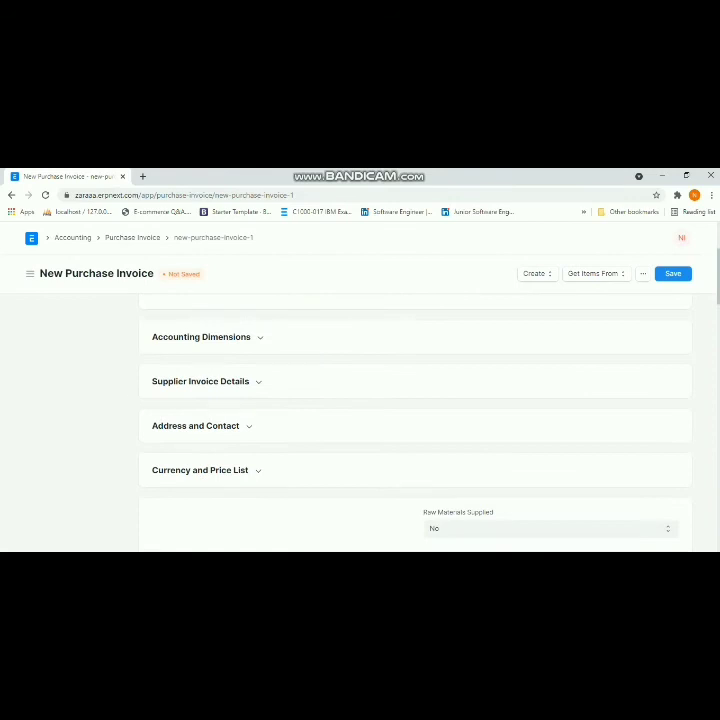
scroll(415, 420, down, 10)
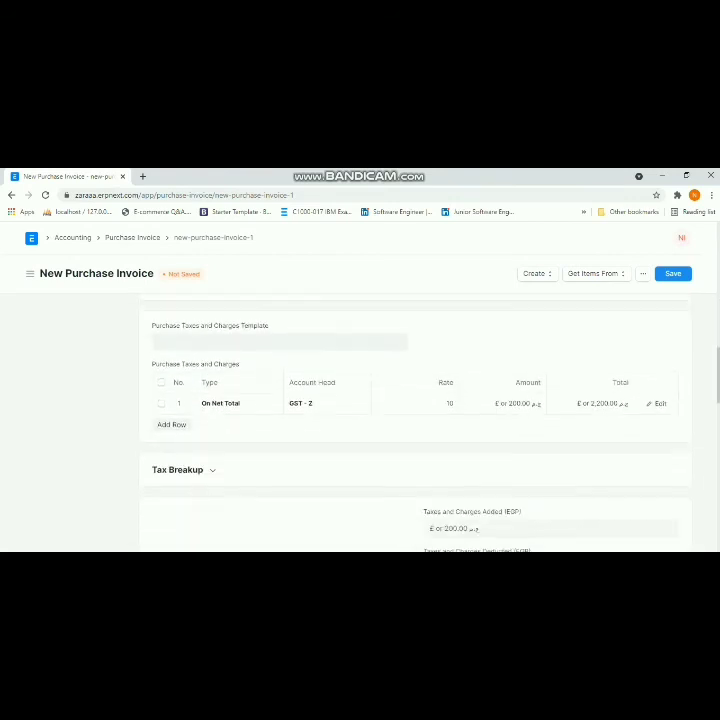
scroll(415, 420, down, 5)
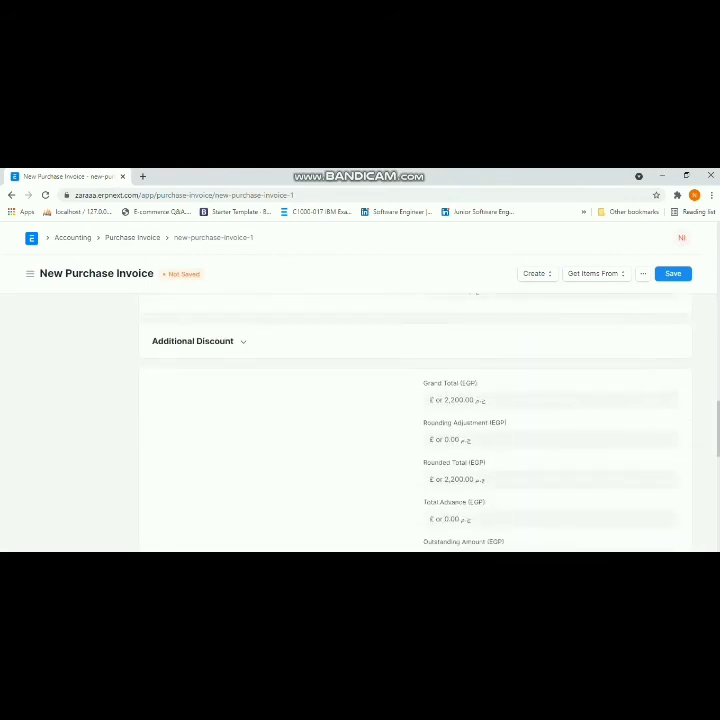
scroll(415, 420, down, 4)
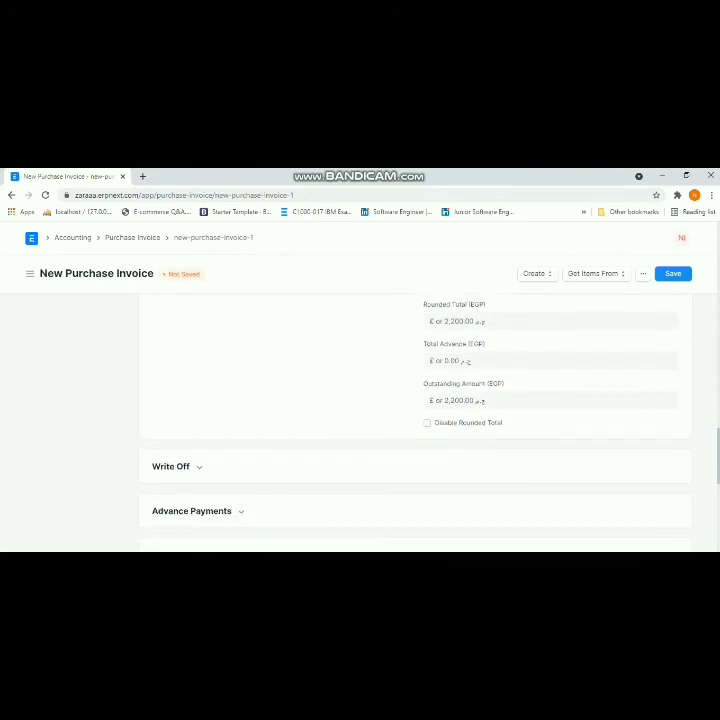
scroll(415, 420, down, 2)
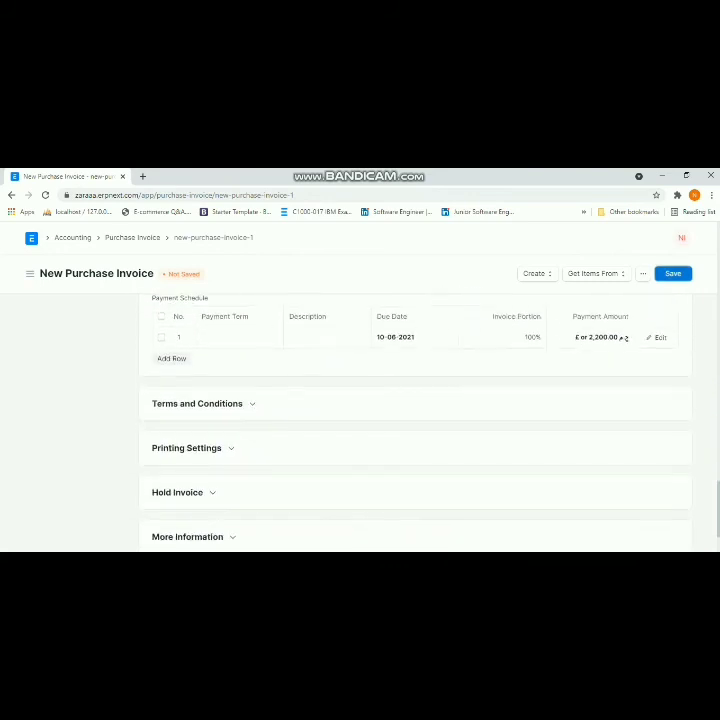
Save and submit the purchase invoice for Supplier 2.
key(ctrl+s)
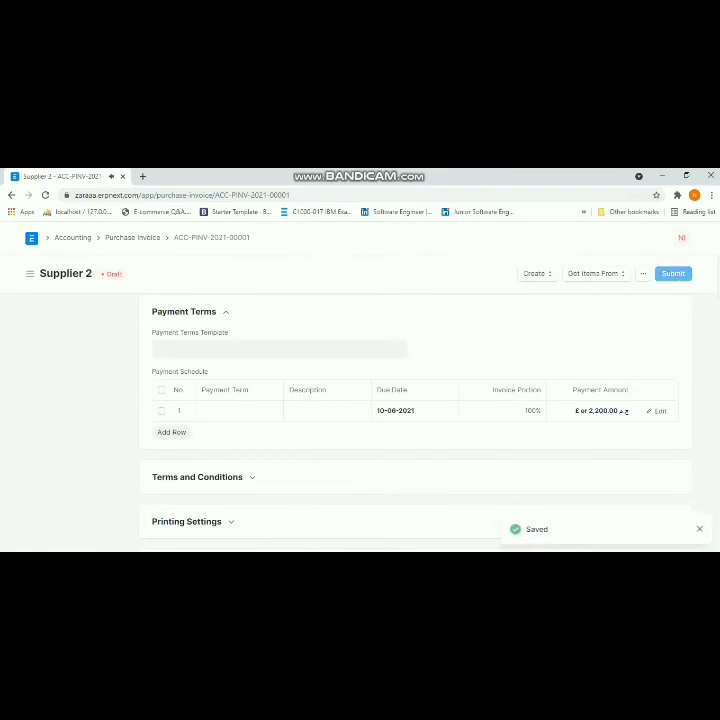
key(ctrl+s)
key(ctrl+s)
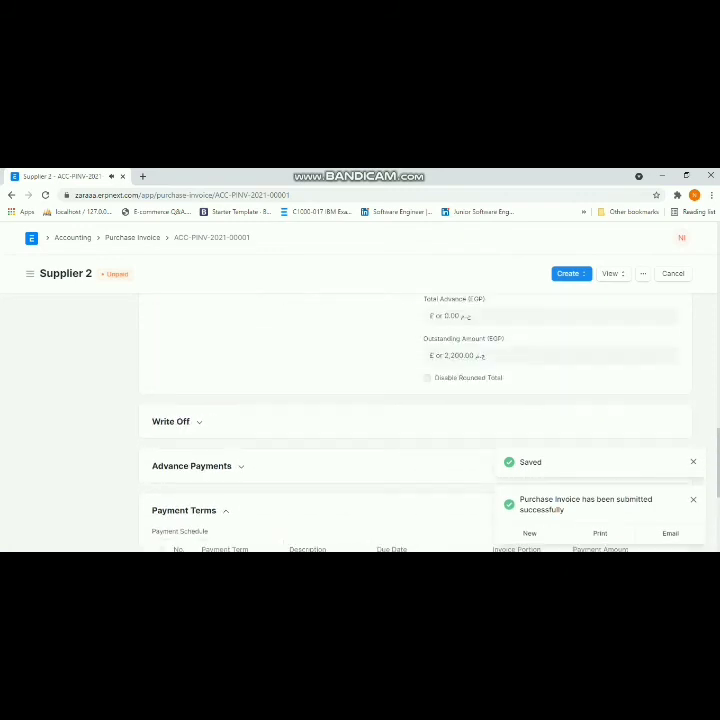
Create a payment entry from the purchase invoice and set its mode of payment to Cash.
click(571, 274)
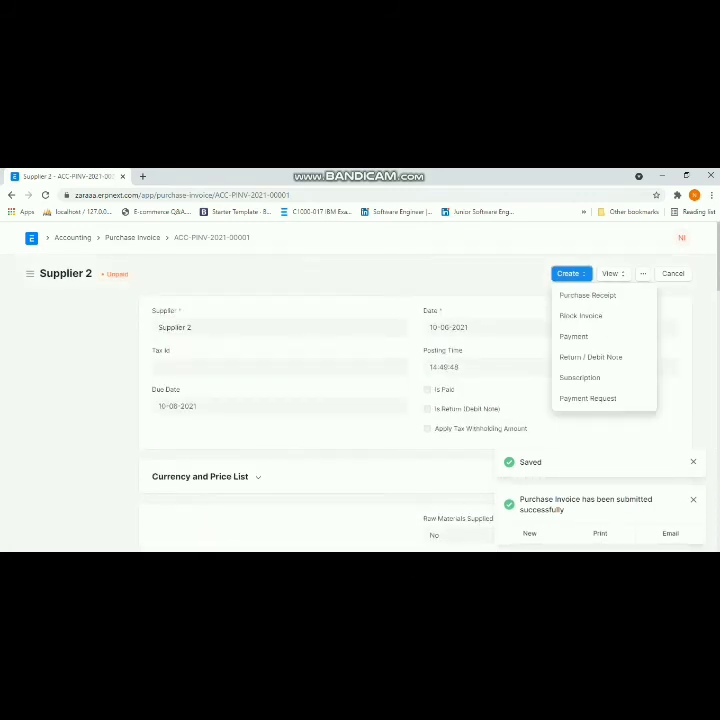
click(573, 336)
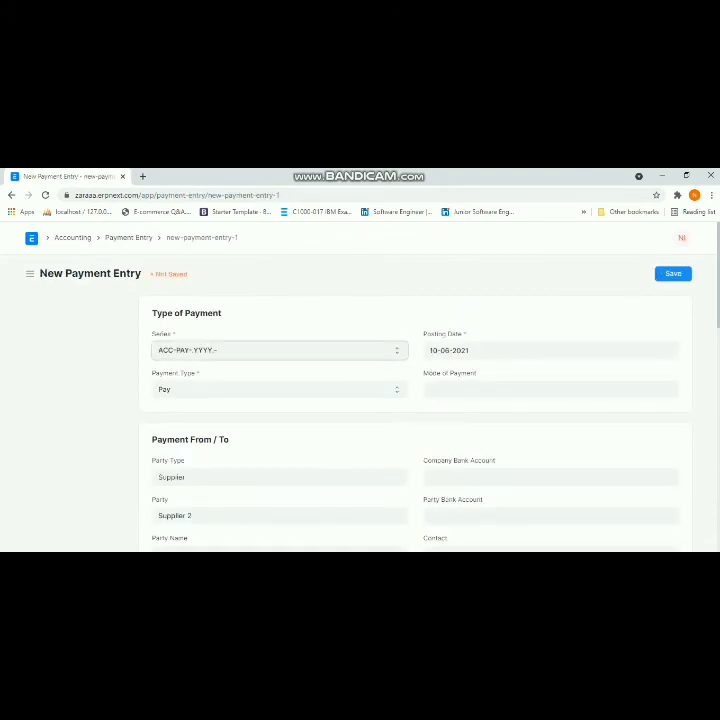
click(550, 390)
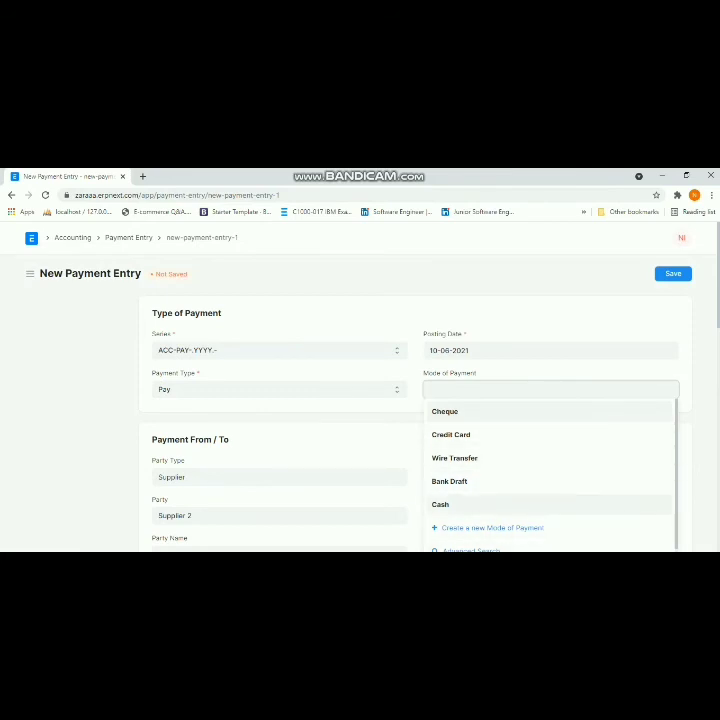
click(548, 505)
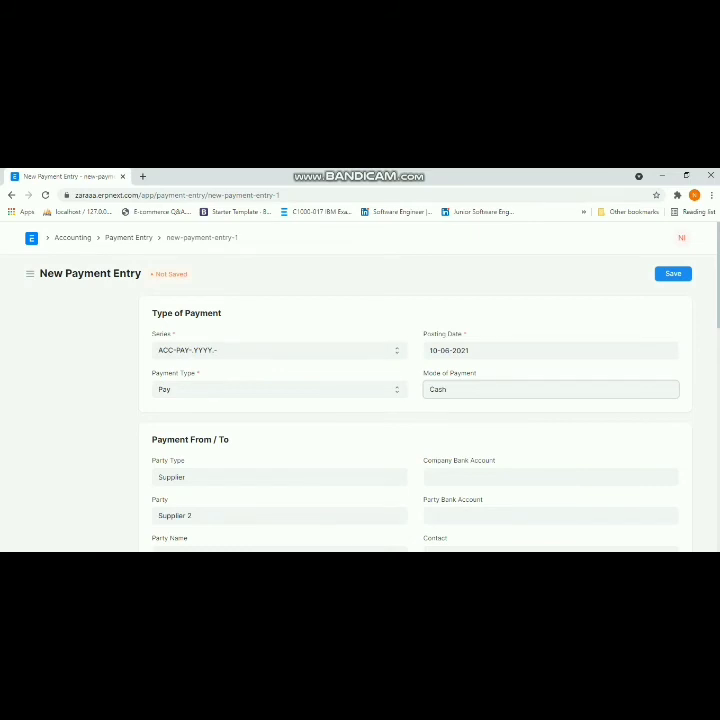
Save and submit the payment entry for Supplier 2.
key(ctrl+s)
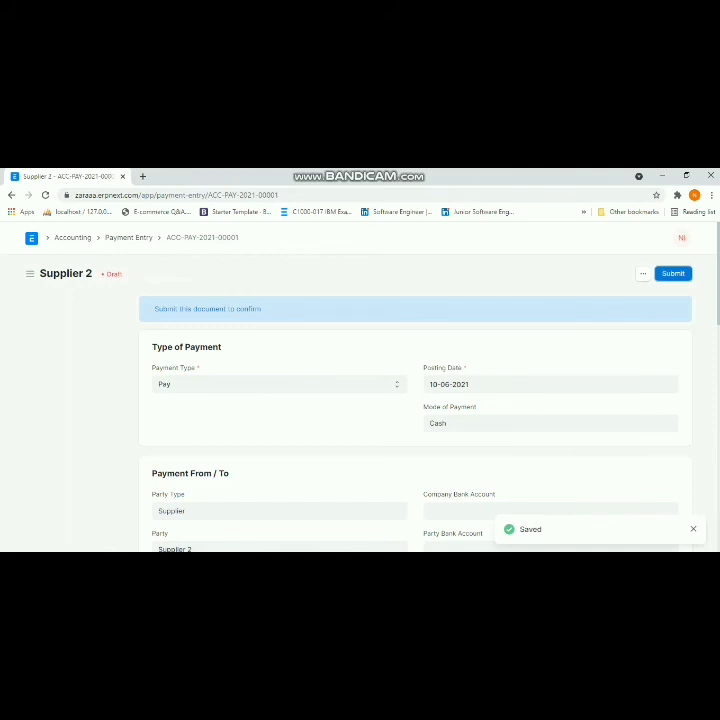
key(ctrl+s)
key(ctrl+s)
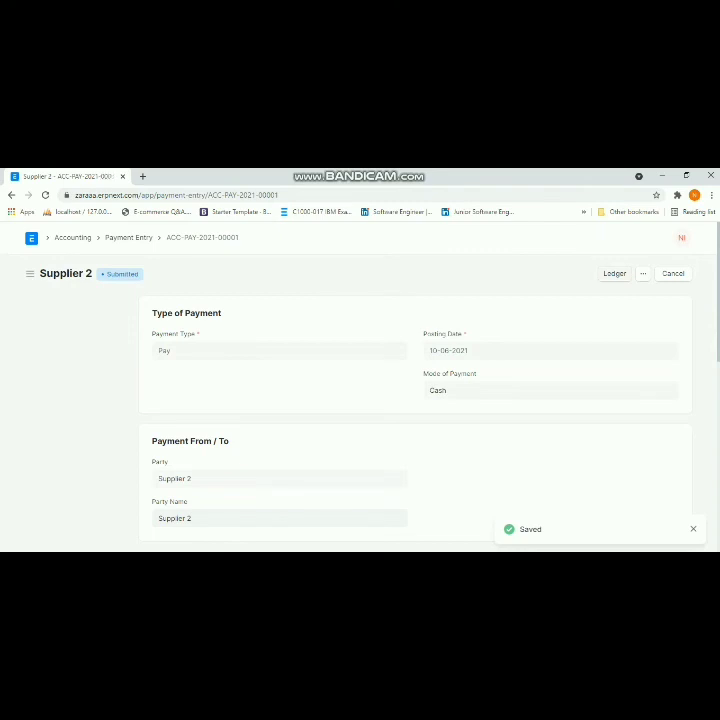
View the payment entry's General Ledger report and examine its debit, credit, voucher and party columns.
click(614, 274)
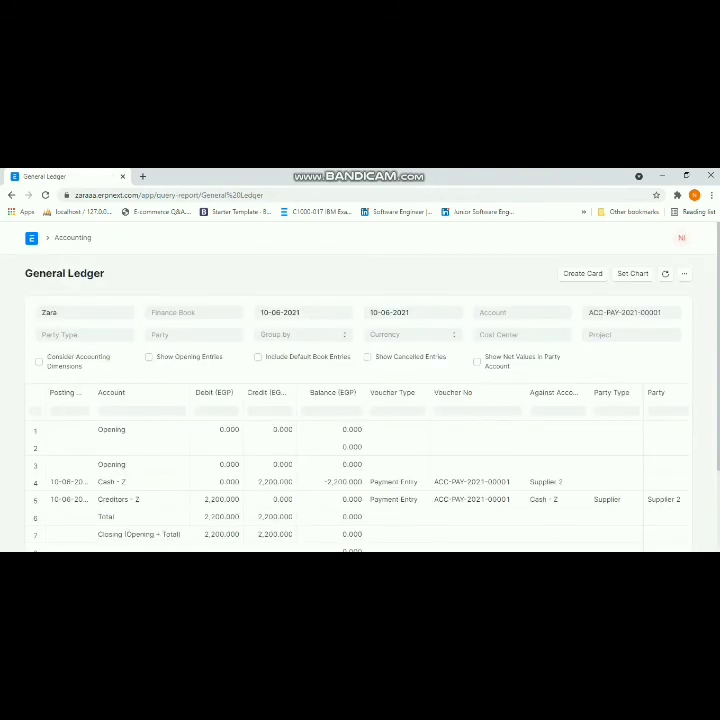
scroll(360, 420, down, 2)
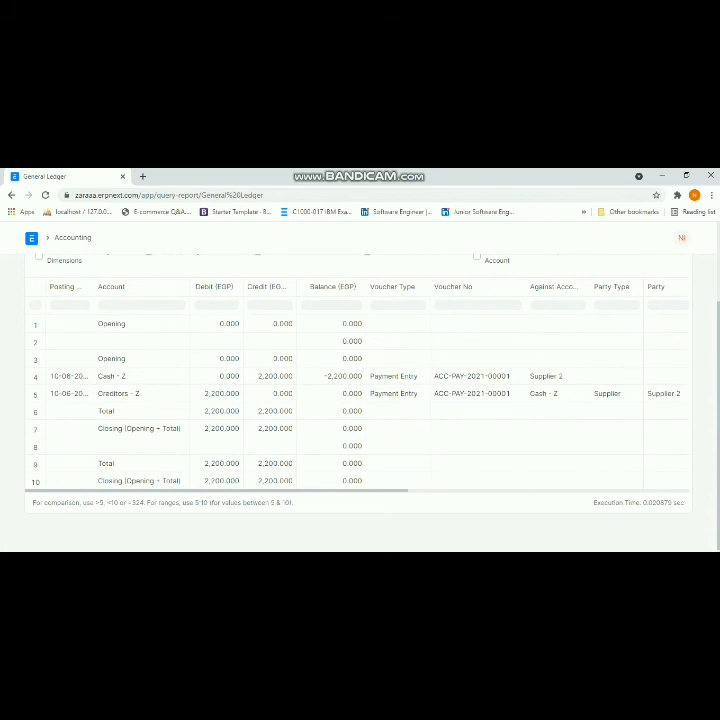
scroll(360, 390, right, 5)
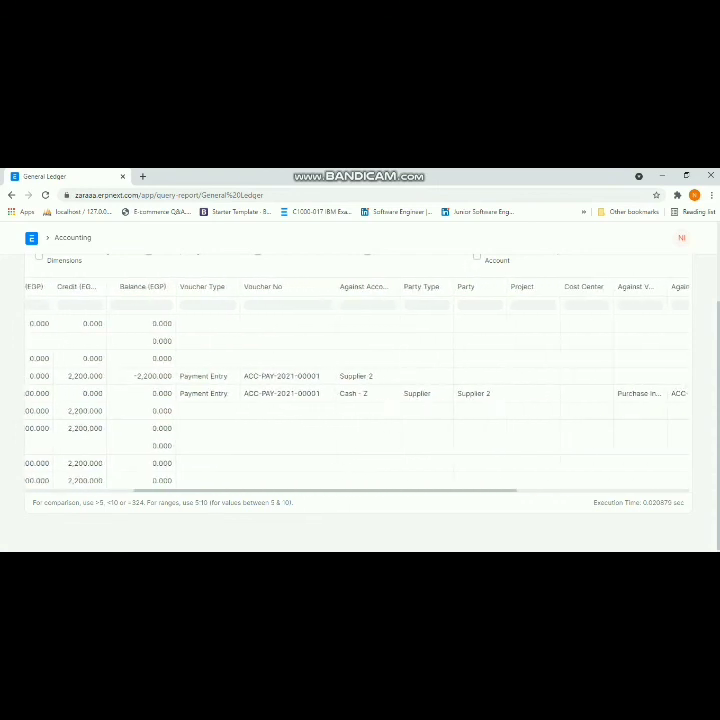
Examine the General Ledger's against-voucher and remarks columns, plus the report filters and the opening, total and closing rows.
scroll(360, 390, right, 5)
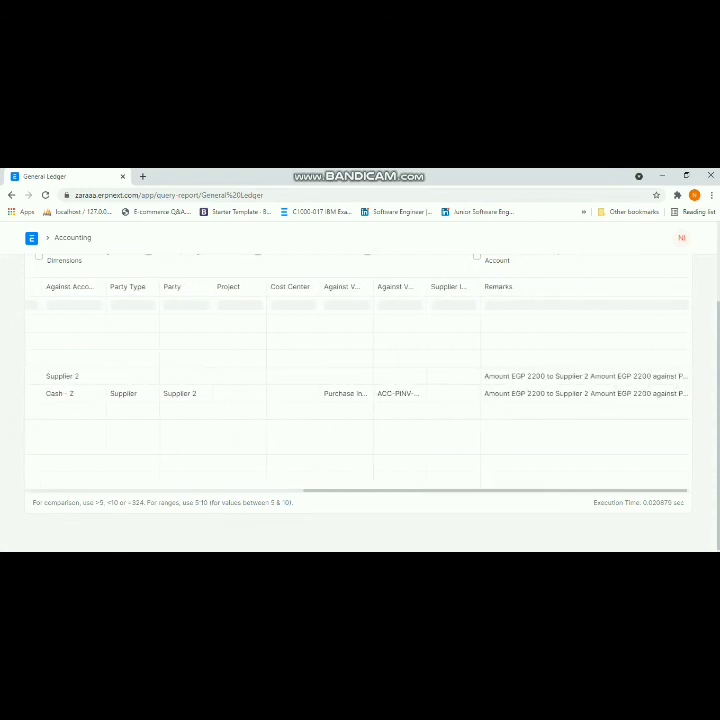
scroll(360, 390, left, 10)
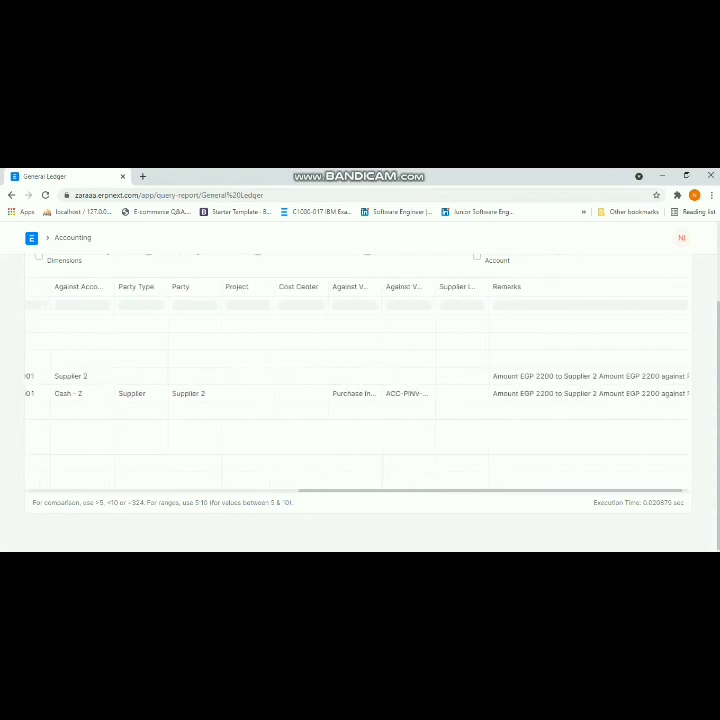
scroll(360, 390, left, 5)
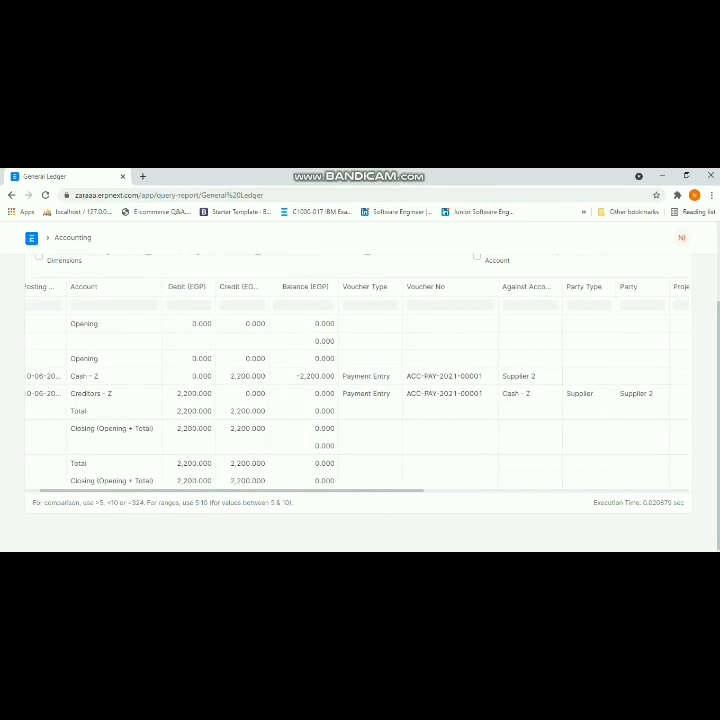
scroll(360, 400, up, 2)
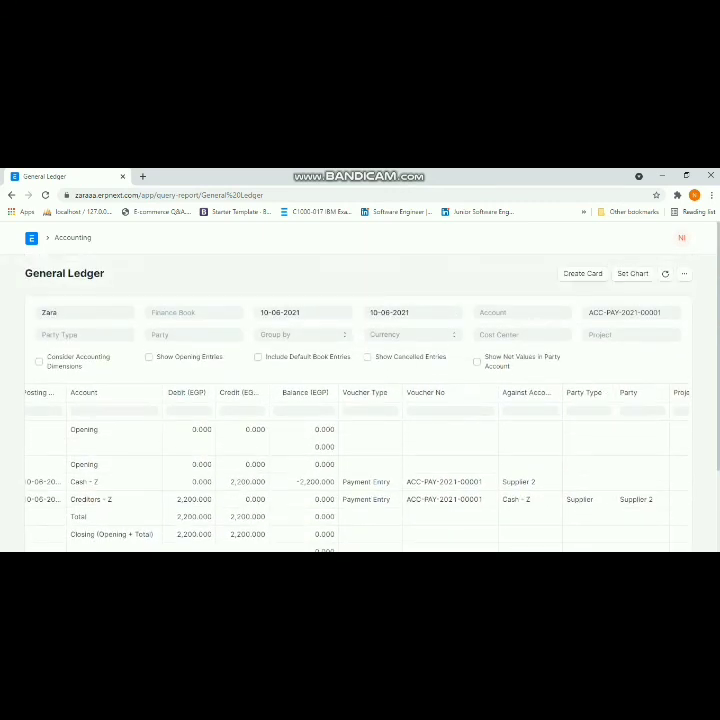
scroll(360, 420, down, 2)
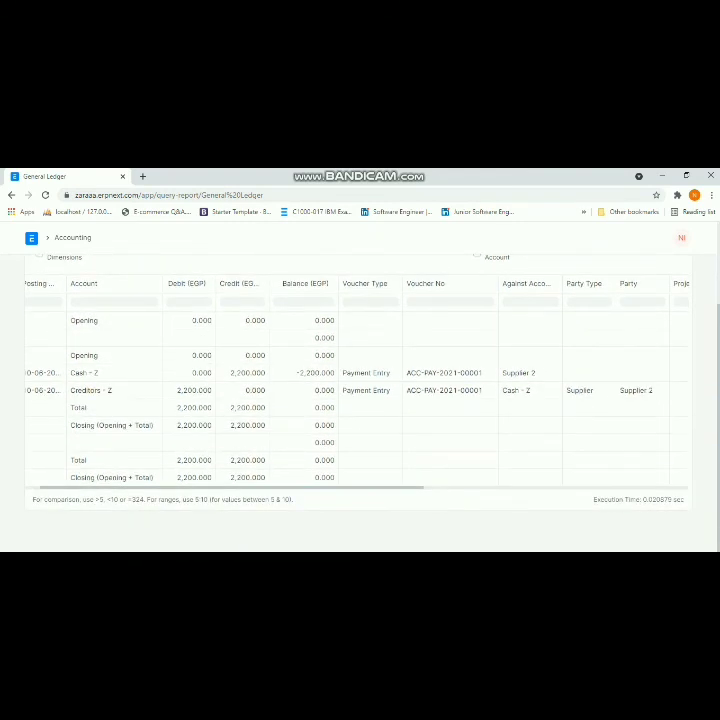
mouse_move(558, 558)
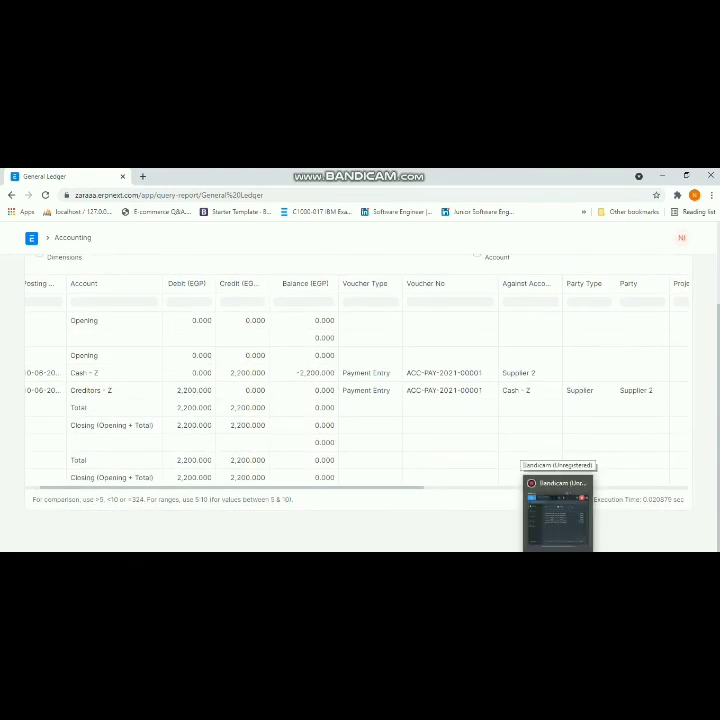